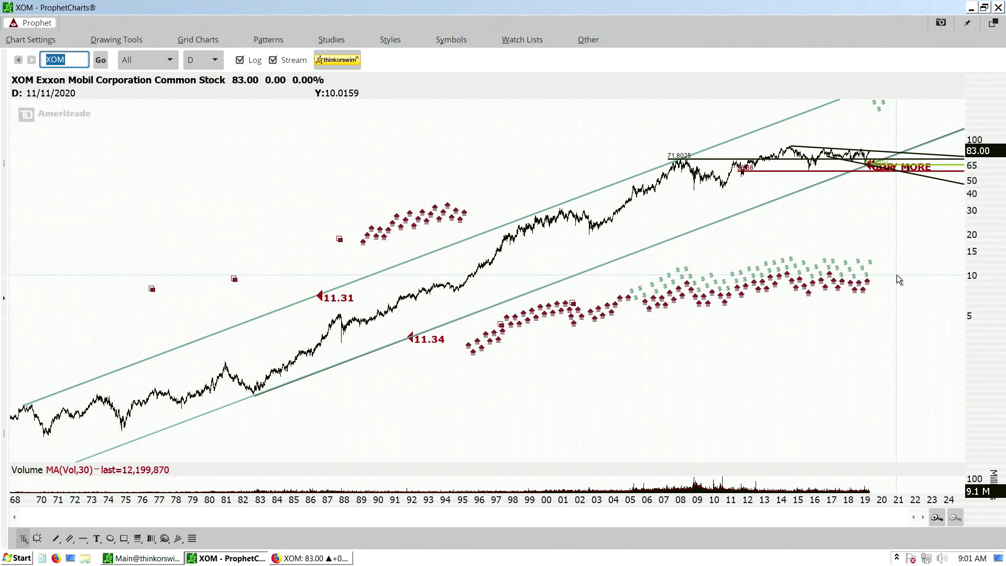
Select the lower channel trendline on the XOM chart to show its statistics, about 11.34% per year
scroll(897, 275, "up", 5)
scroll(640, 238, "up", 2)
scroll(597, 210, "down", 8)
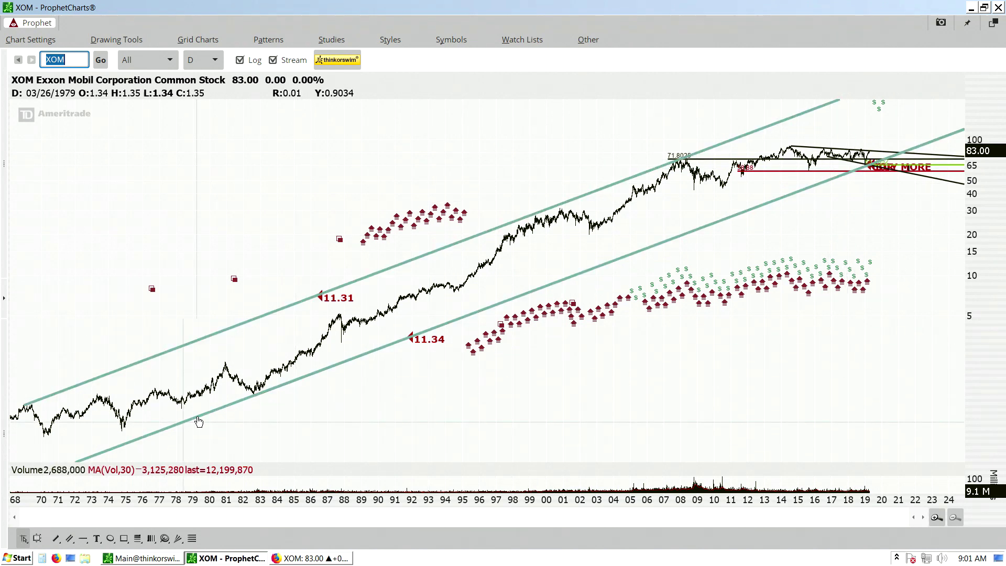
scroll(63, 408, "up", 3)
scroll(131, 367, "down", 3)
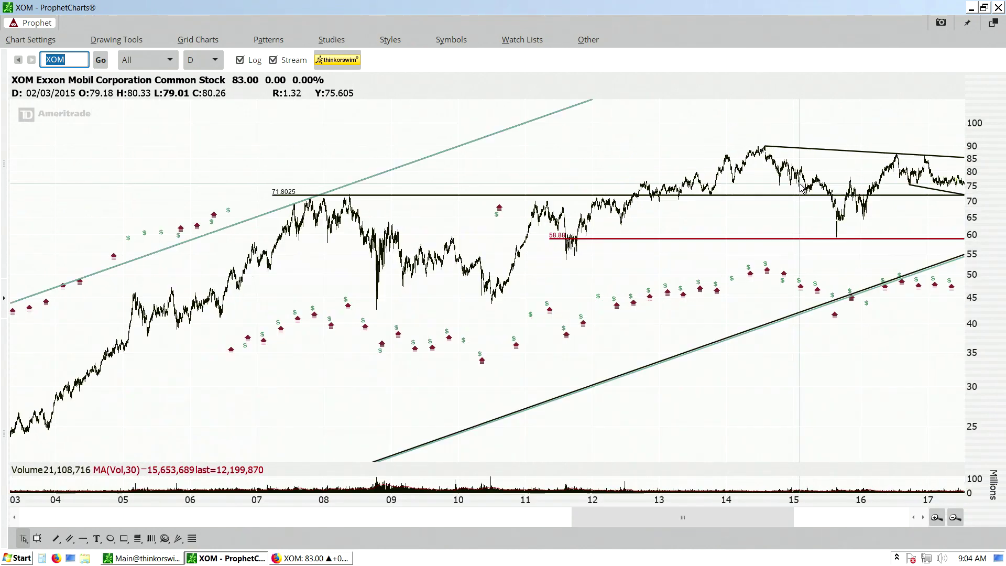
scroll(802, 187, "up", 3)
scroll(801, 187, "down", 3)
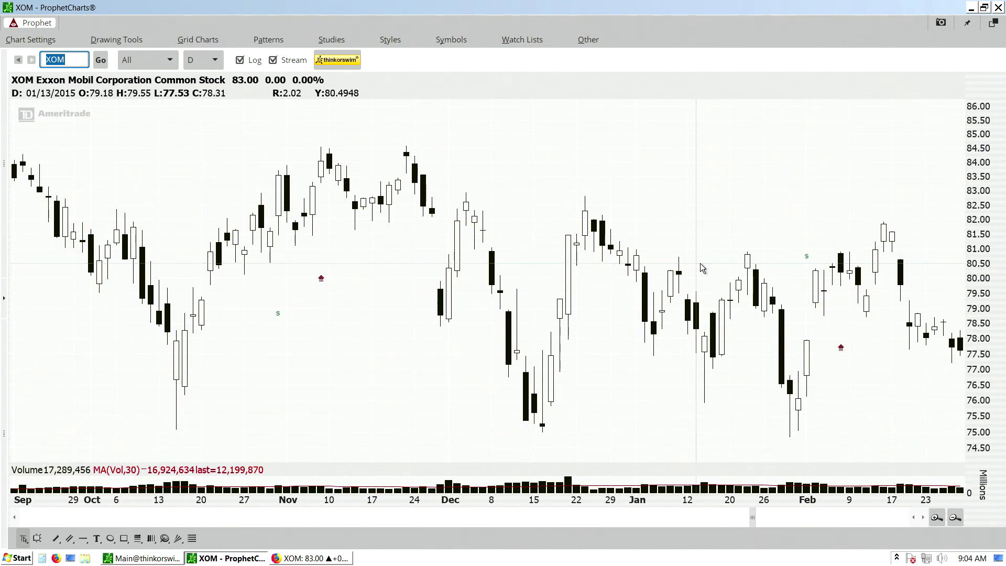
scroll(221, 394, "up", 5)
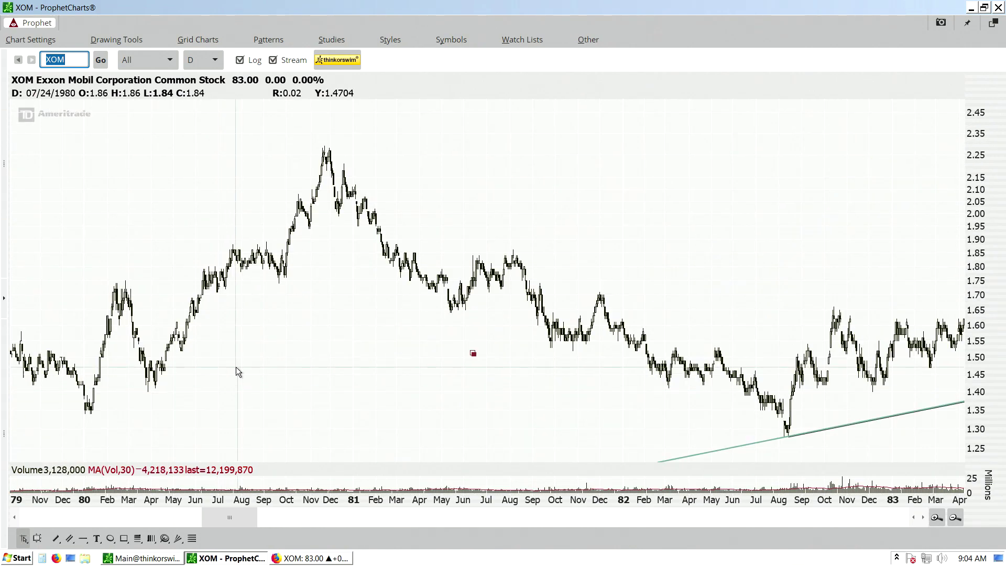
scroll(354, 269, "down", 4)
scroll(354, 269, "down", 2)
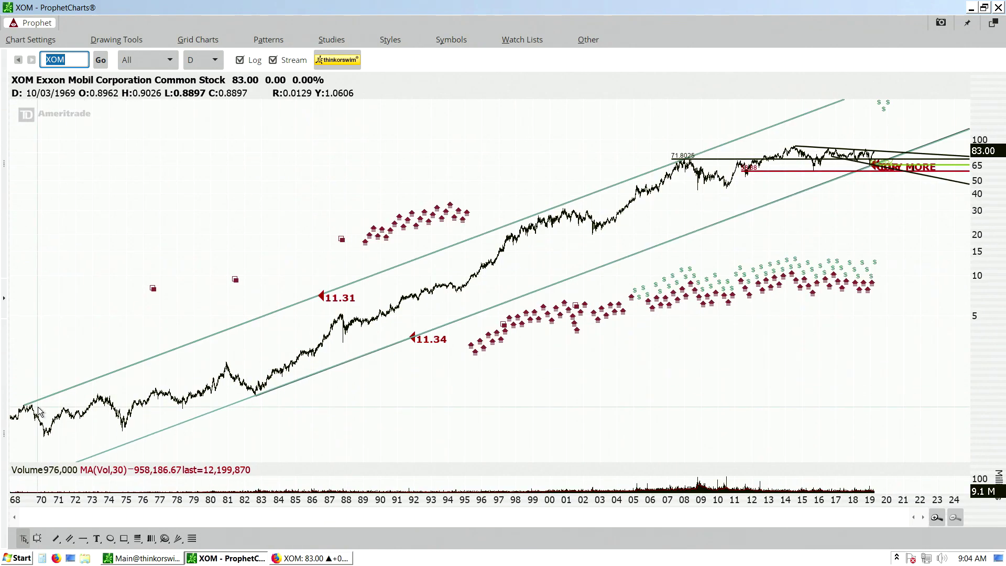
scroll(137, 253, "up", 6)
scroll(545, 197, "up", 1)
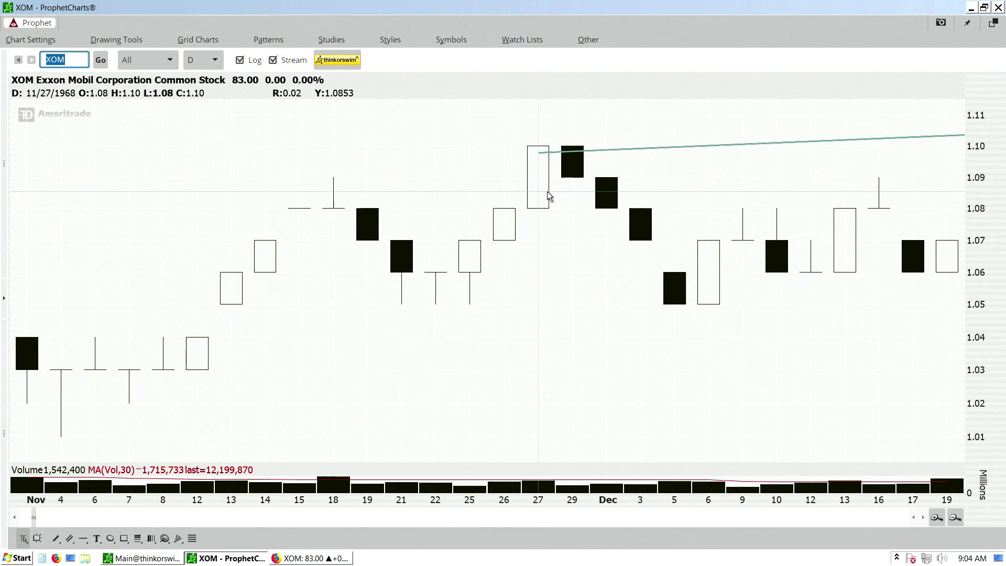
scroll(525, 211, "down", 5)
scroll(810, 221, "up", 6)
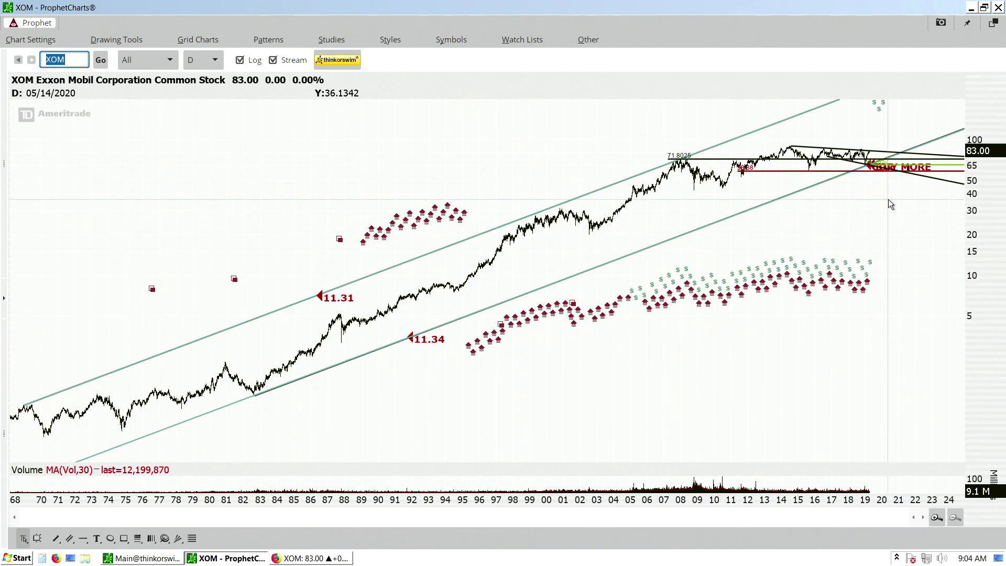
scroll(794, 233, "down", 6)
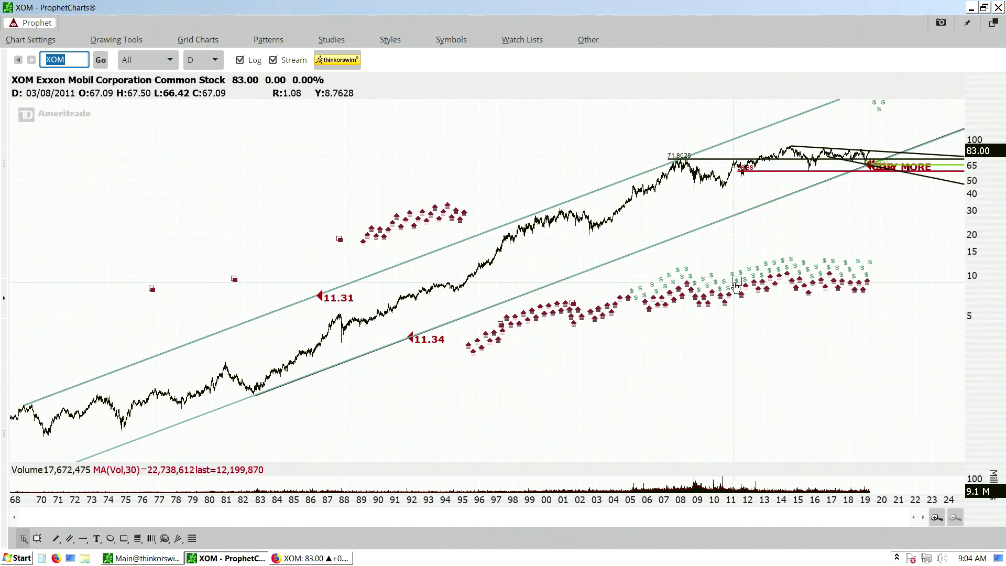
scroll(875, 231, "up", 4)
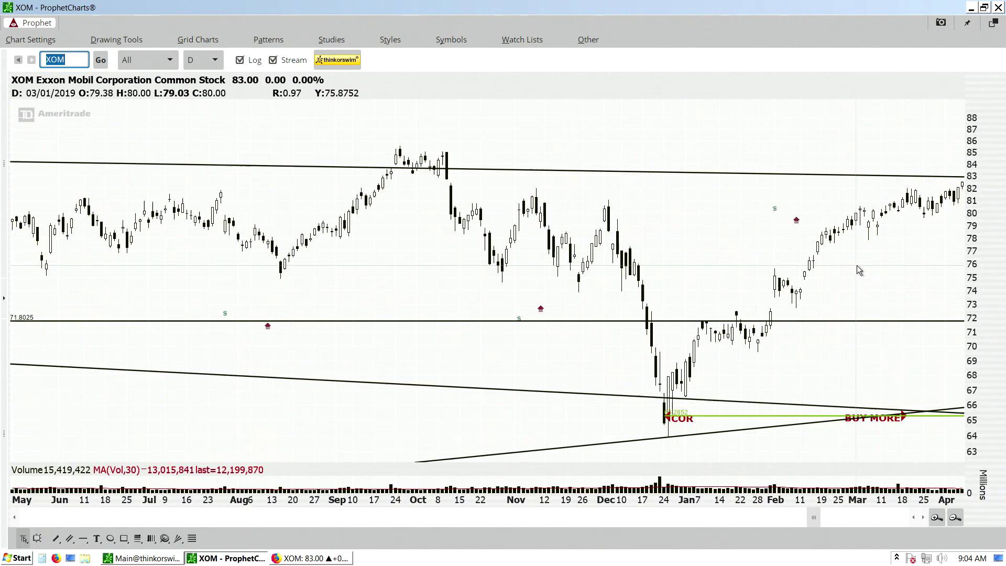
scroll(914, 246, "up", 2)
scroll(820, 235, "down", 3)
scroll(790, 208, "up", 4)
scroll(105, 185, "up", 2)
scroll(325, 185, "up", 2)
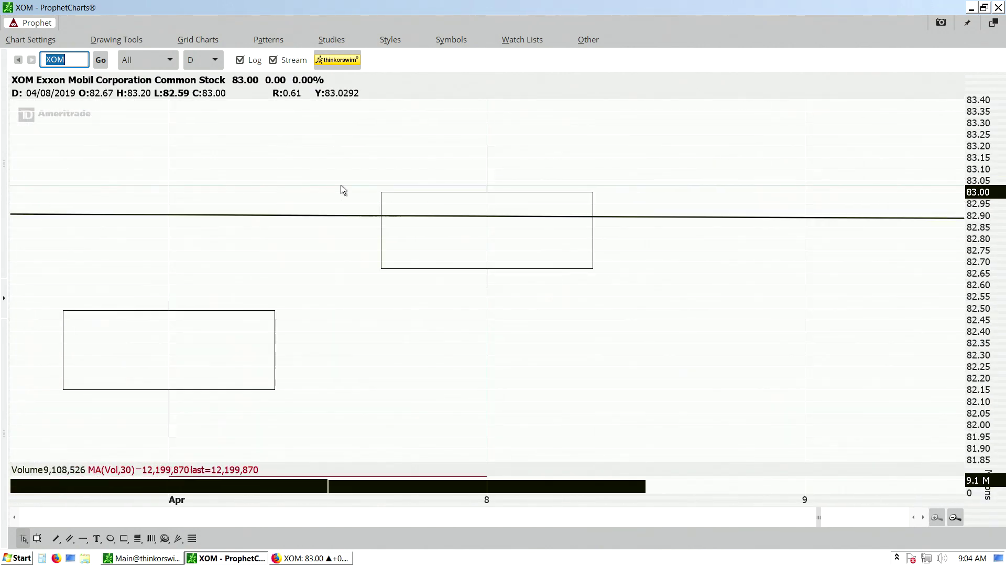
scroll(484, 209, "up", 2)
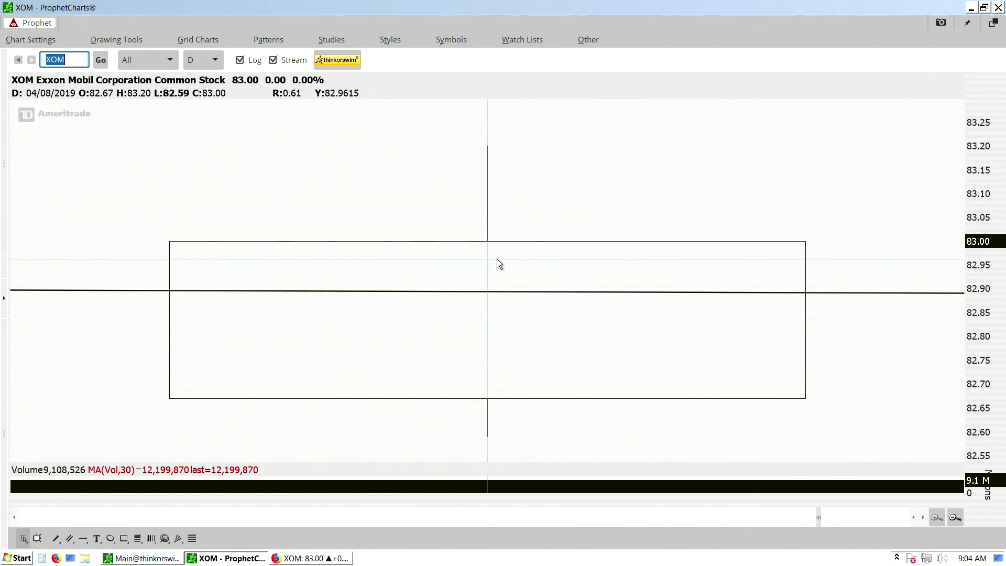
scroll(498, 263, "down", 5)
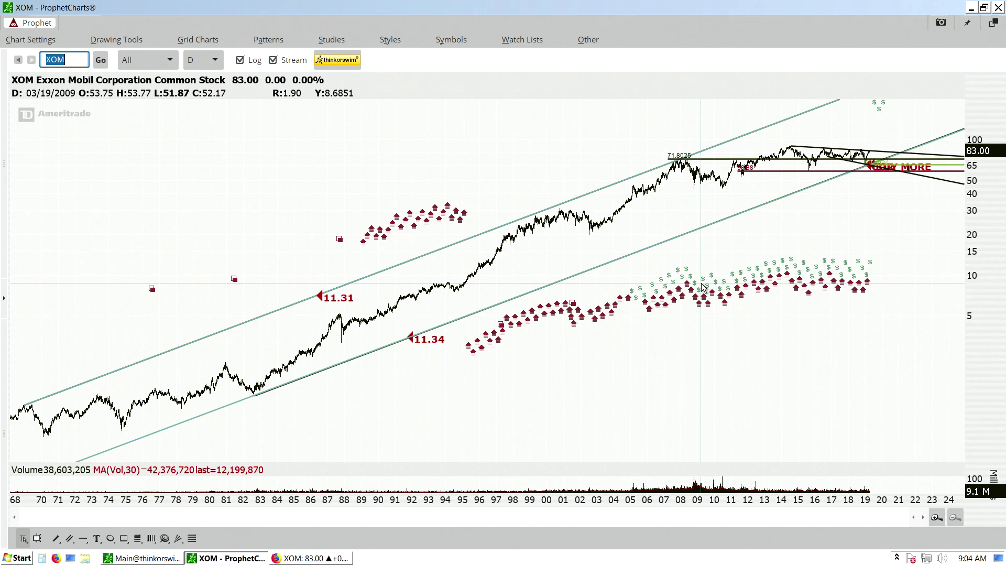
scroll(897, 211, "up", 3)
scroll(800, 217, "down", 3)
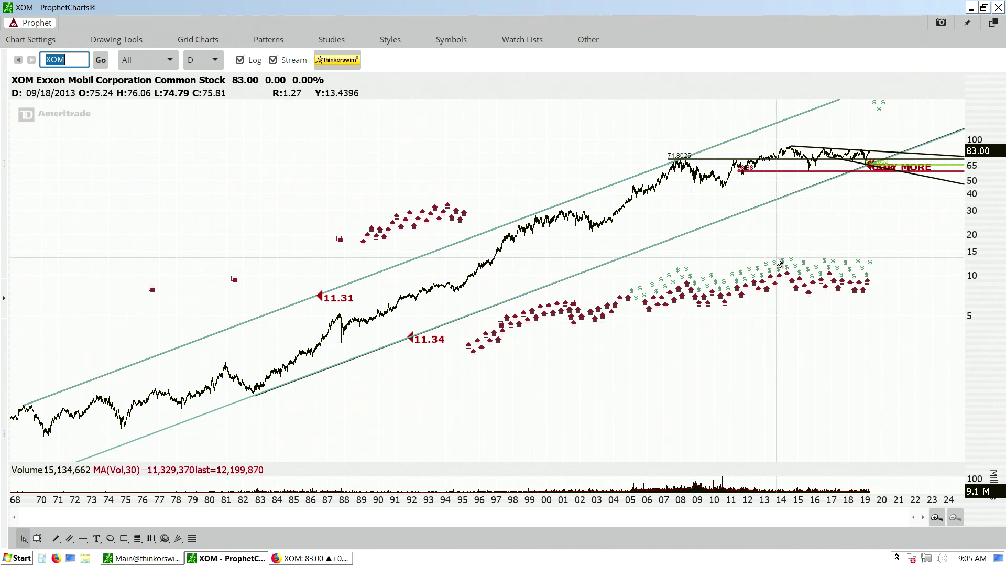
scroll(324, 375, "up", 2)
scroll(489, 365, "down", 2)
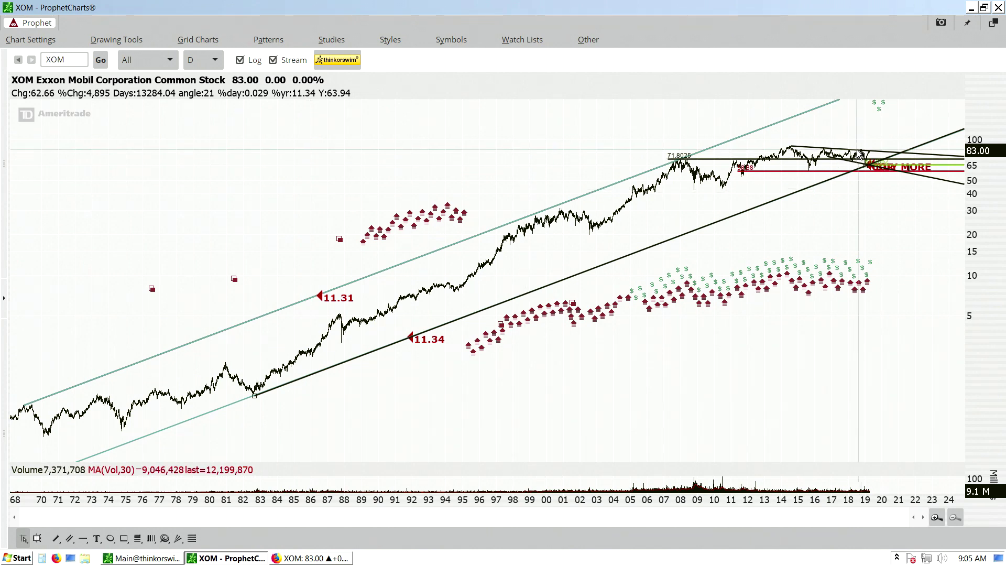
left_click(896, 152)
left_click(509, 306)
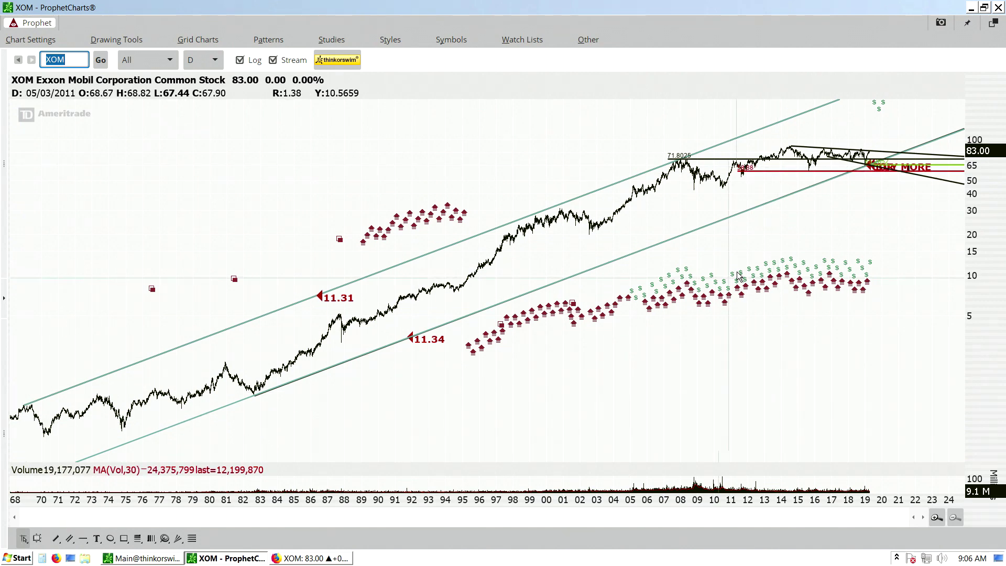
left_click(598, 267)
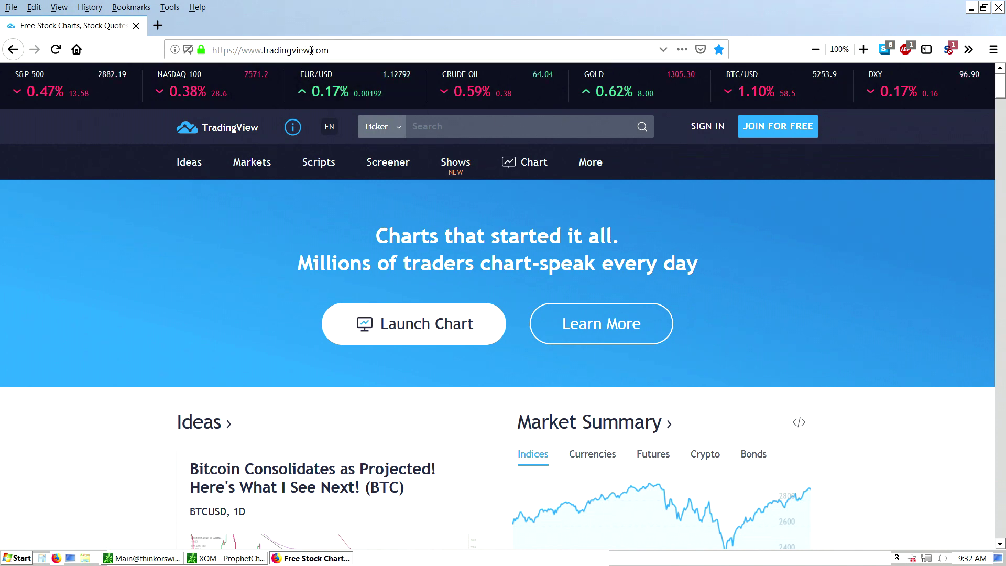
Load the saved Exxon Mobil (XOM) monthly log chart from 1972 onward on TradingView
key("alt+Left")
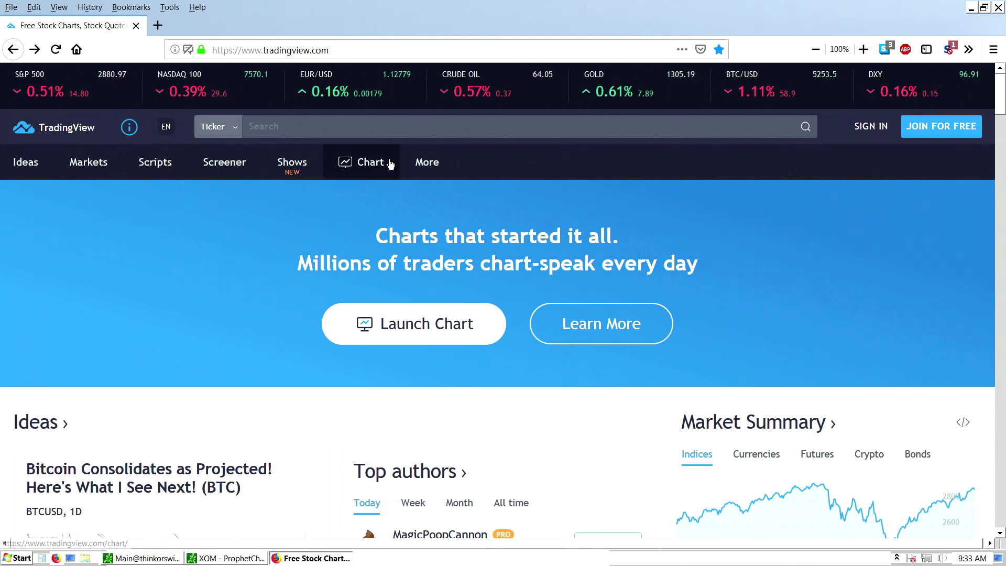
left_click(361, 161)
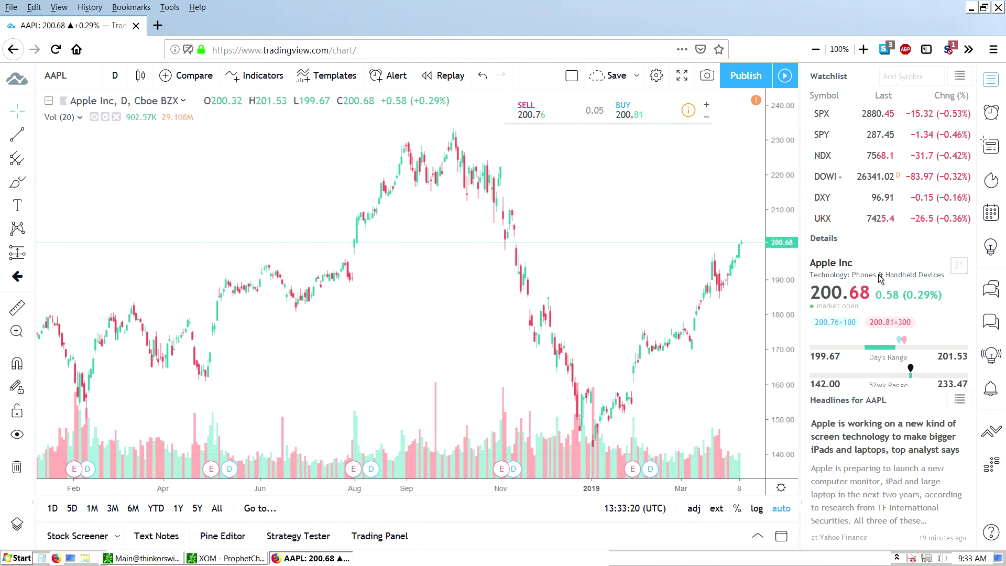
scroll(577, 209, "down", 5)
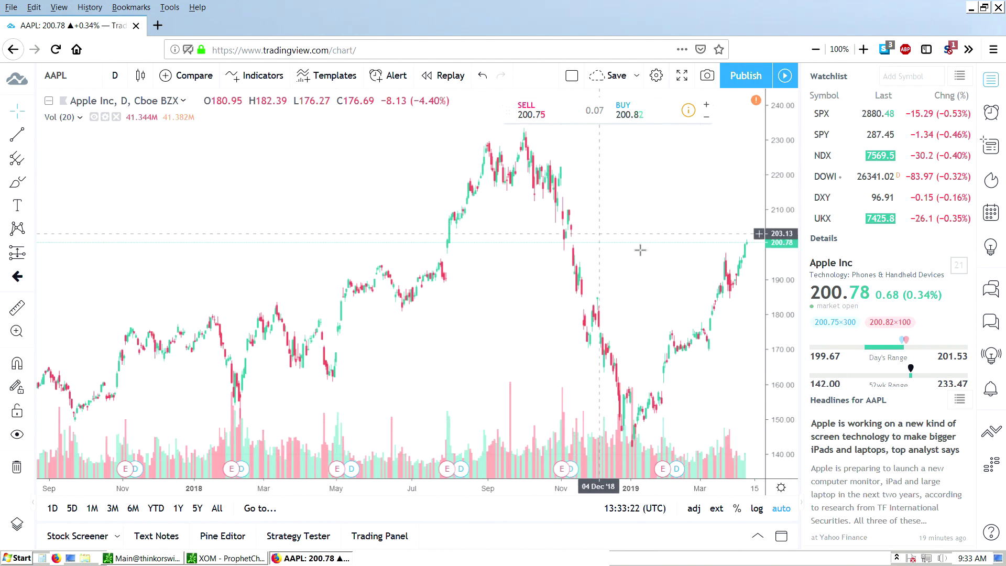
scroll(694, 233, "down", 2)
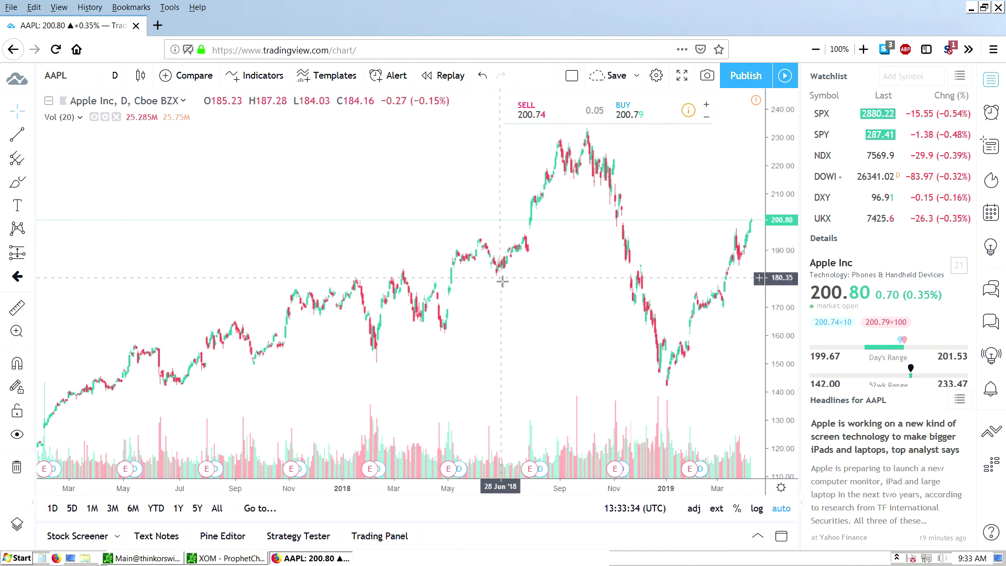
key("alt+Left")
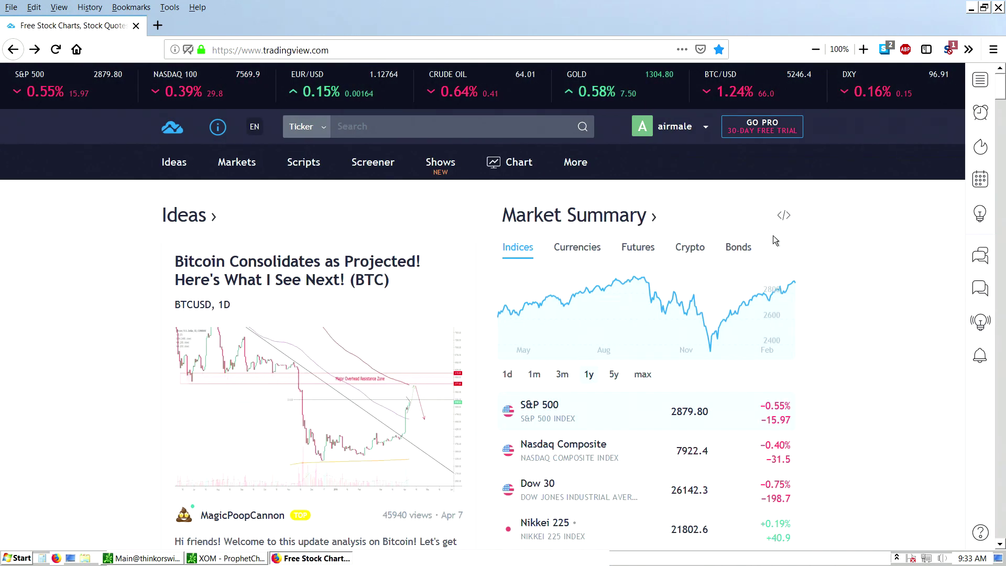
left_click(498, 163)
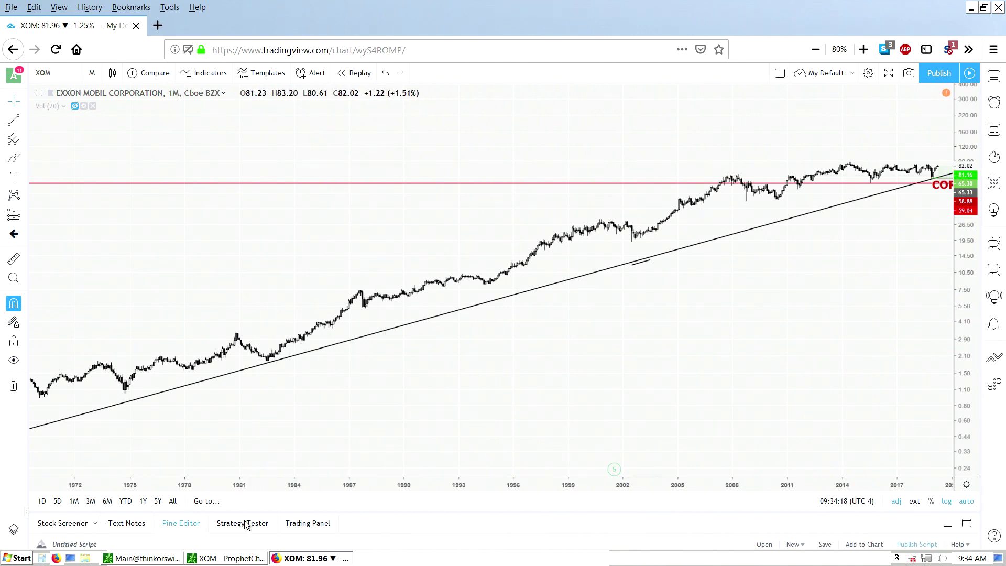
Zoom and pan the TradingView XOM monthly log chart across its full history, then switch to ProphetCharts
left_click(220, 558)
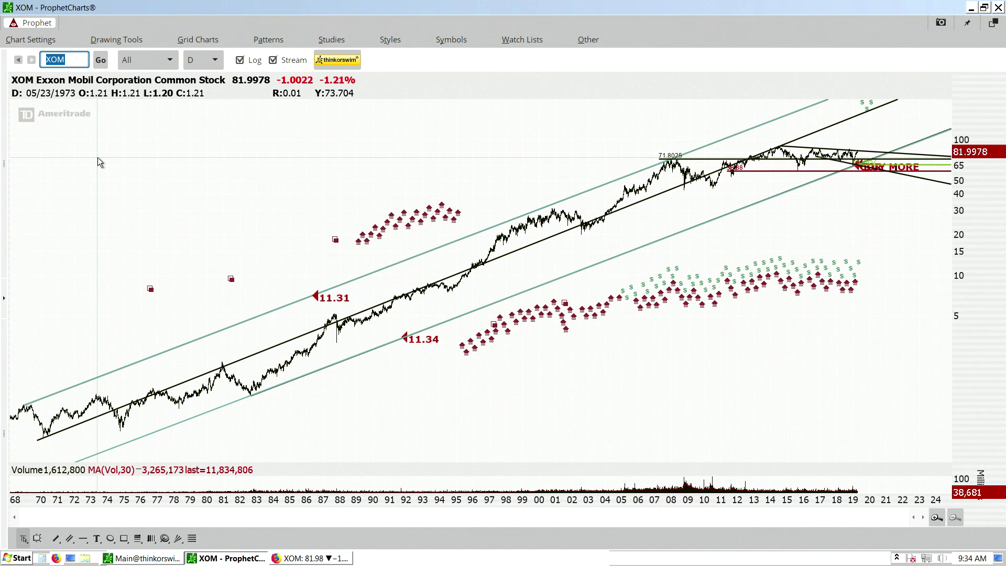
left_click(321, 559)
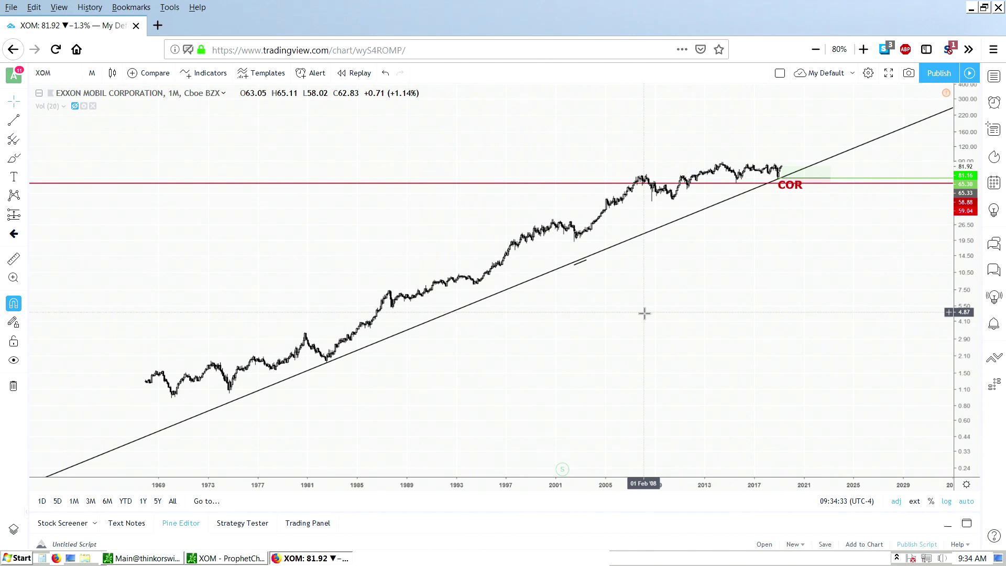
scroll(655, 218, "up", 5)
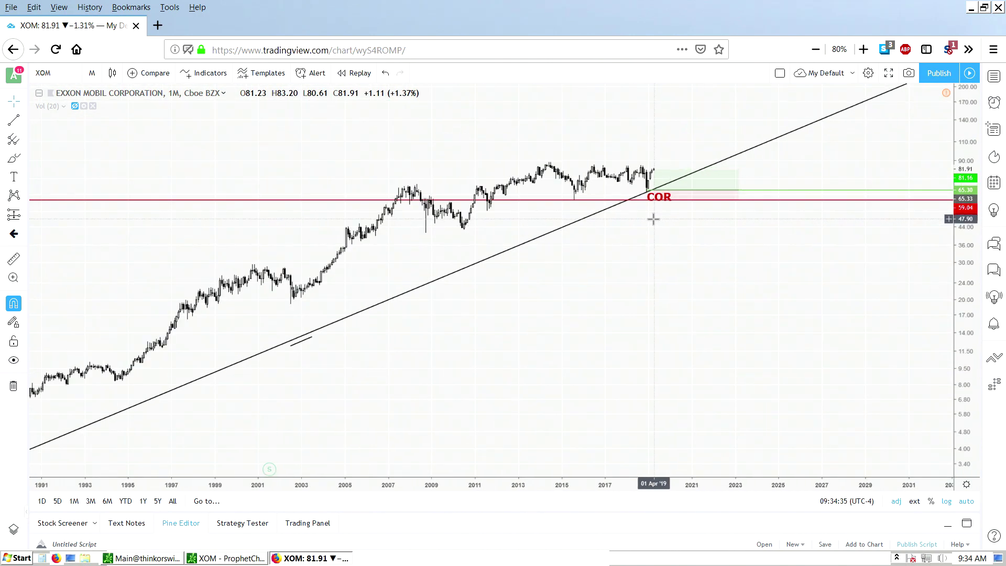
scroll(539, 239, "up", 3)
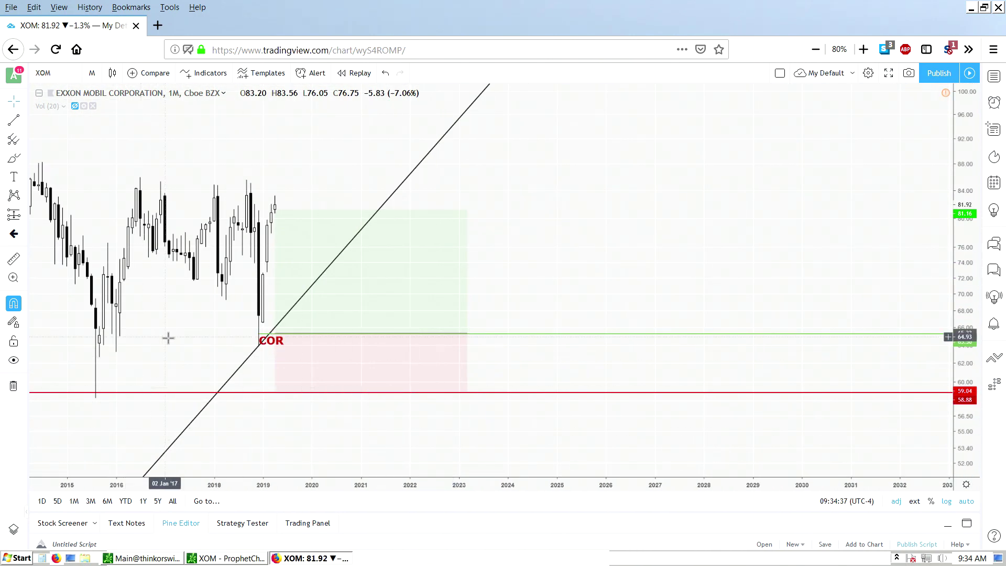
left_click_drag(167, 337, 531, 333)
scroll(471, 293, "up", 4)
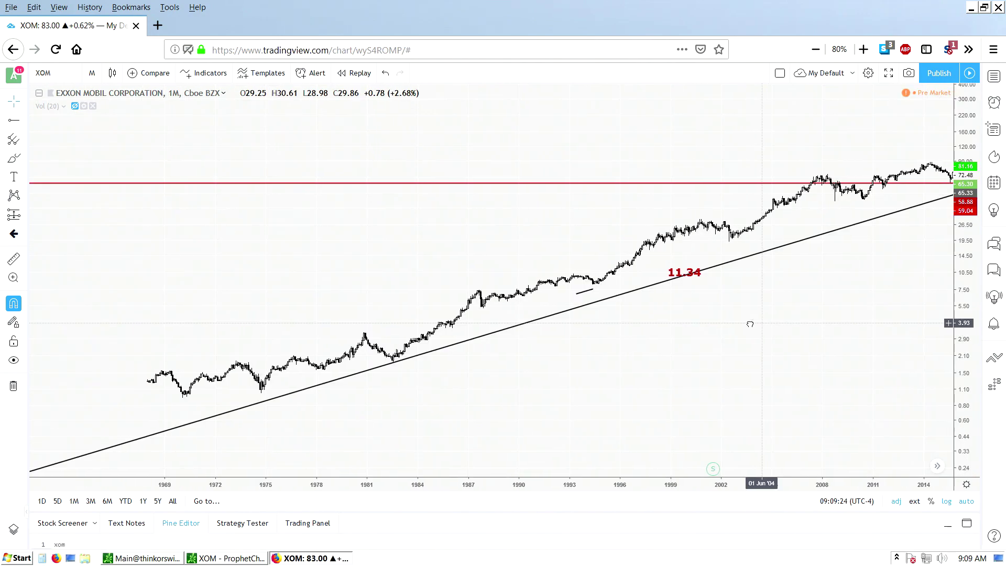
scroll(732, 215, "up", 5)
scroll(880, 211, "up", 5)
scroll(881, 234, "up", 5)
scroll(803, 259, "down", 8)
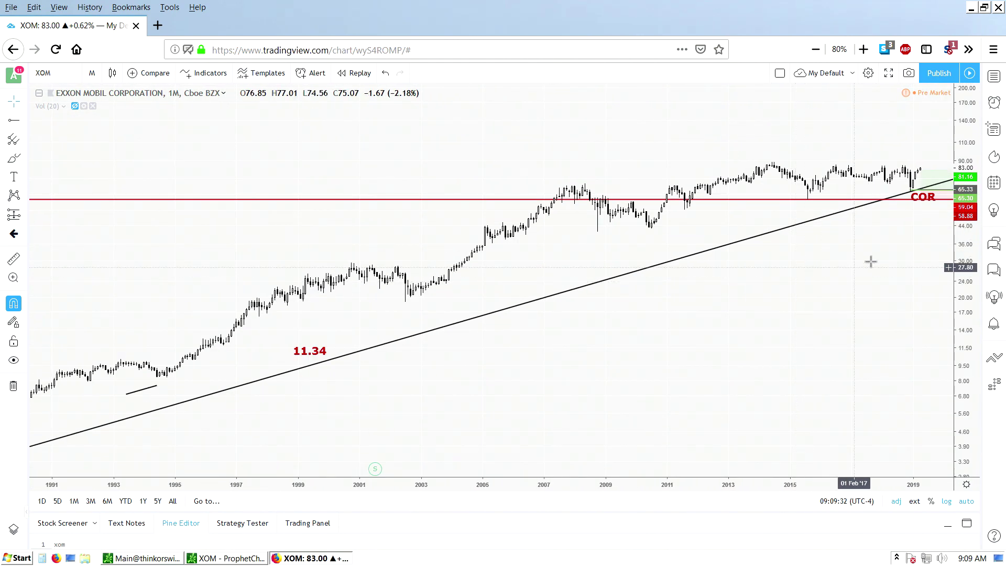
scroll(689, 401, "down", 4)
scroll(453, 438, "down", 3)
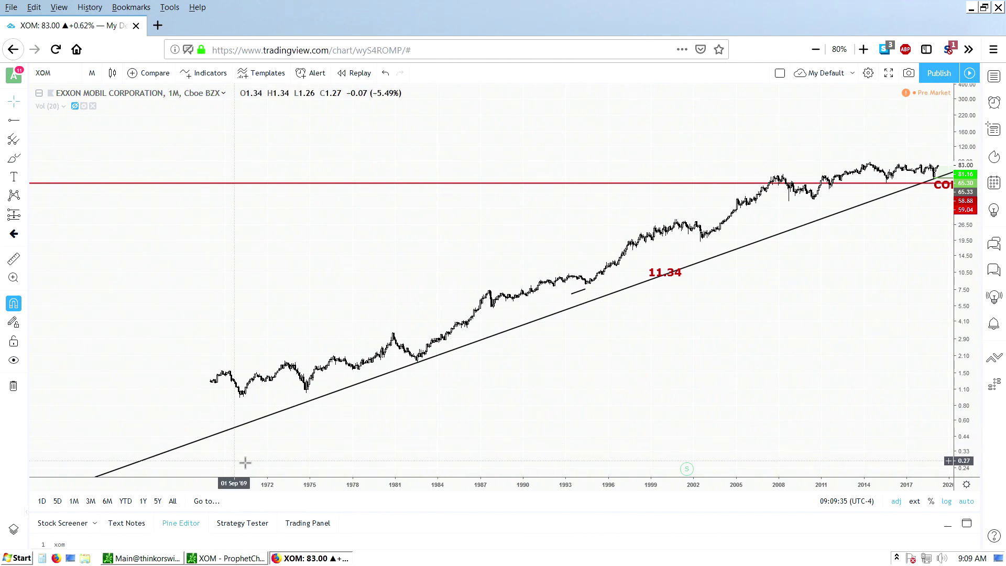
key("alt+Tab")
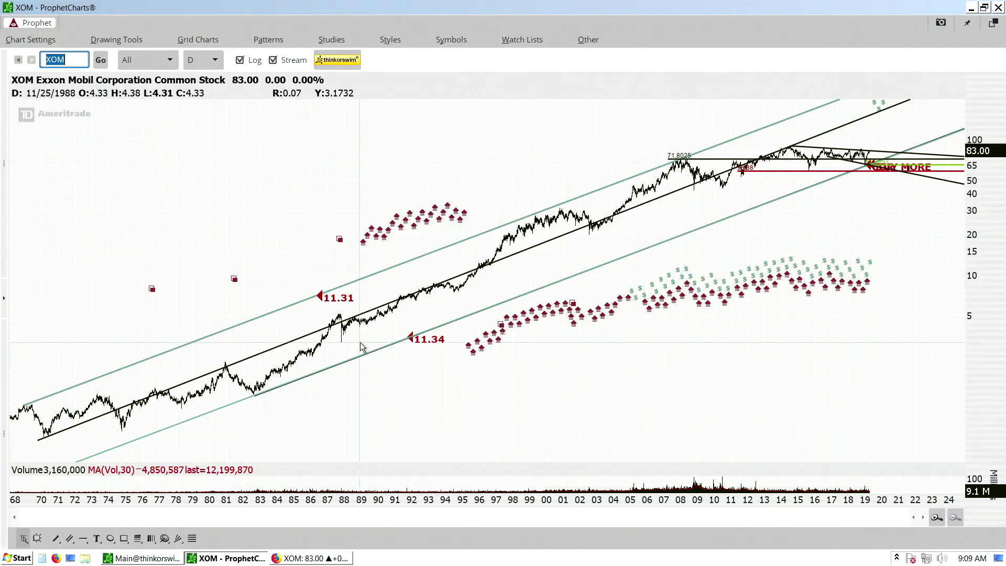
Zoom the ProphetCharts XOM chart to compare its channel lines and 11.34 marker, then return to TradingView
scroll(361, 326, "up", 6)
scroll(366, 306, "down", 8)
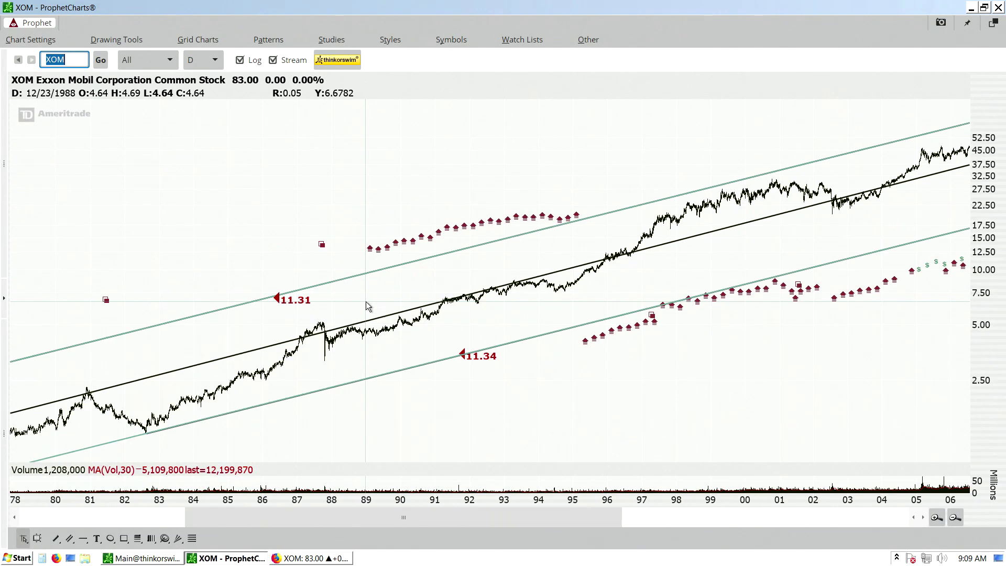
left_click(299, 558)
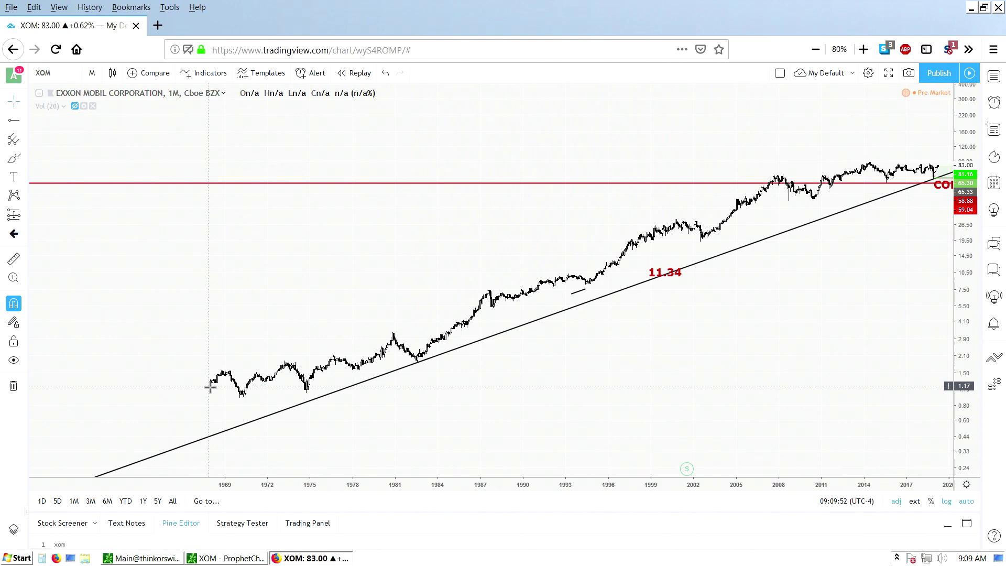
scroll(210, 386, "up", 8)
scroll(210, 386, "up", 6)
scroll(210, 386, "down", 5)
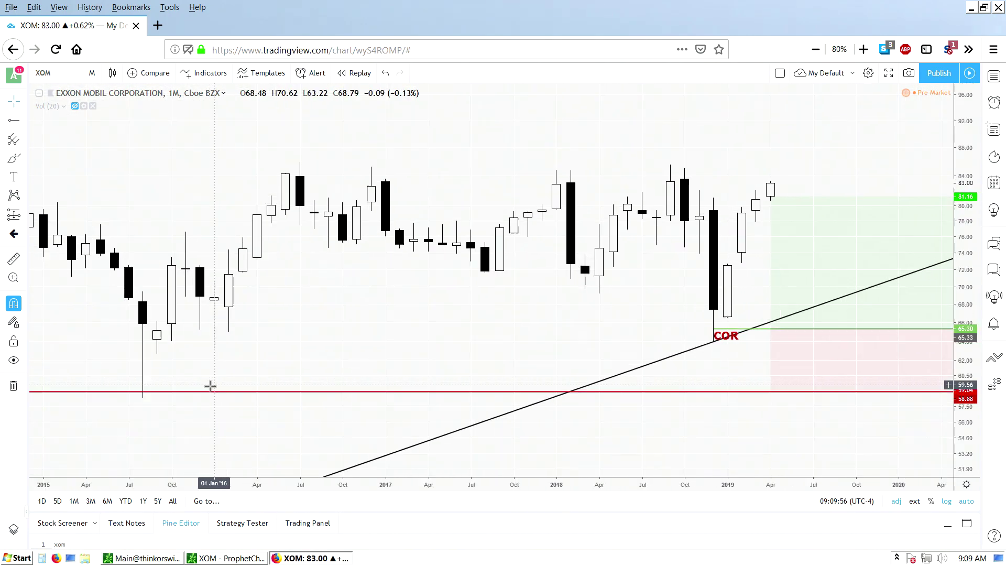
scroll(211, 386, "down", 6)
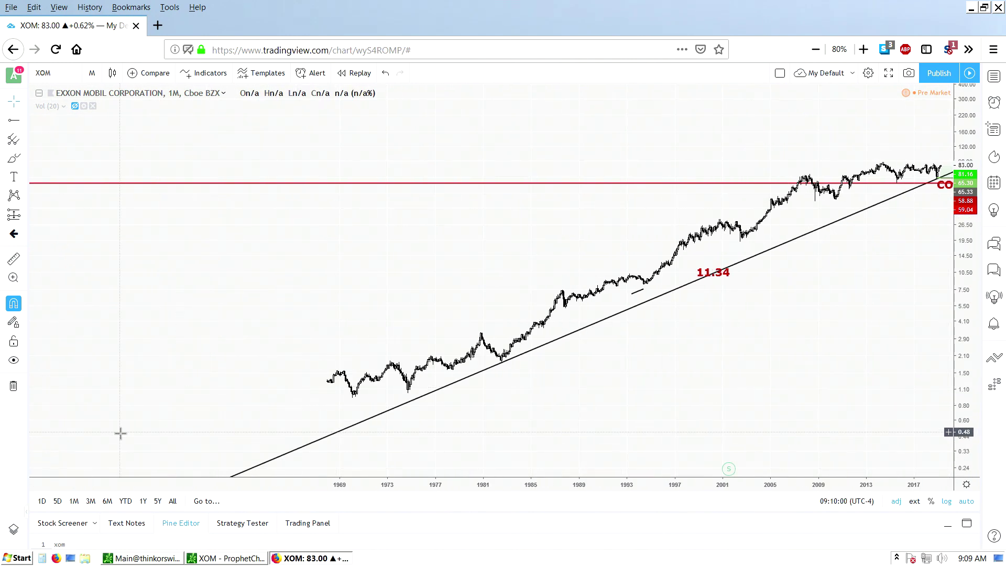
left_click_drag(137, 368, 723, 334)
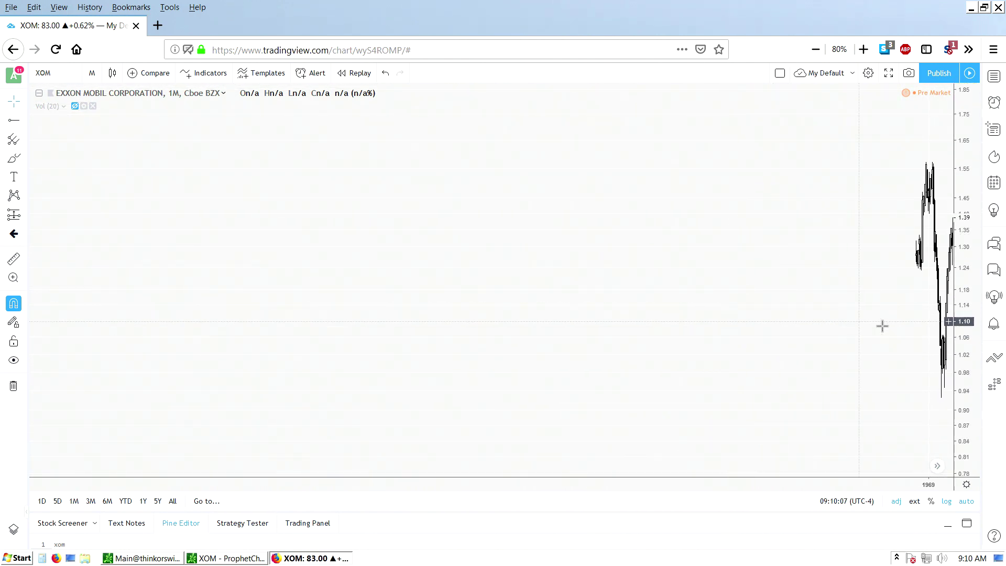
scroll(851, 319, "up", 6)
scroll(676, 296, "up", 3)
scroll(727, 388, "down", 10)
left_click_drag(446, 352, 352, 340)
scroll(734, 391, "up", 5)
scroll(444, 428, "down", 4)
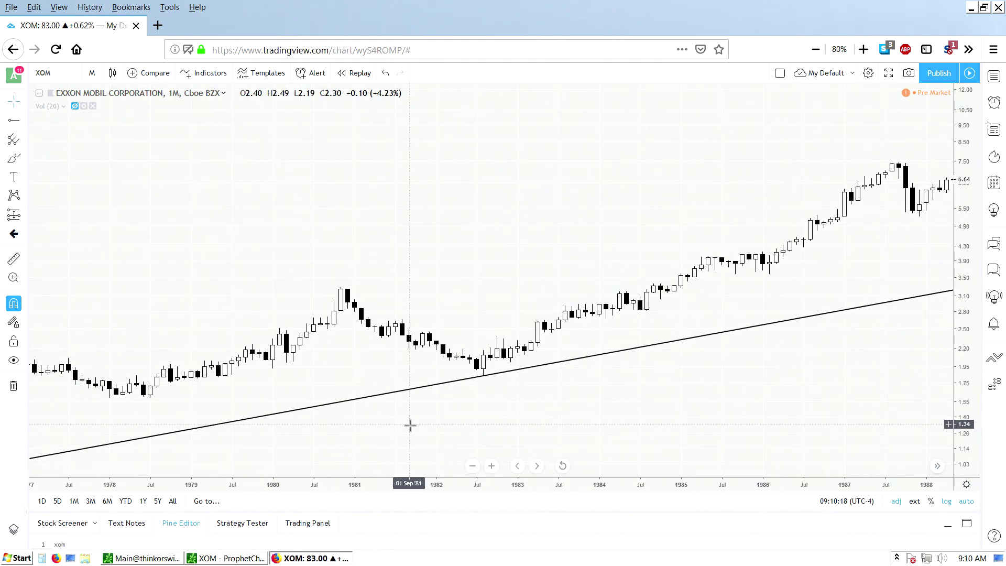
scroll(511, 412, "up", 4)
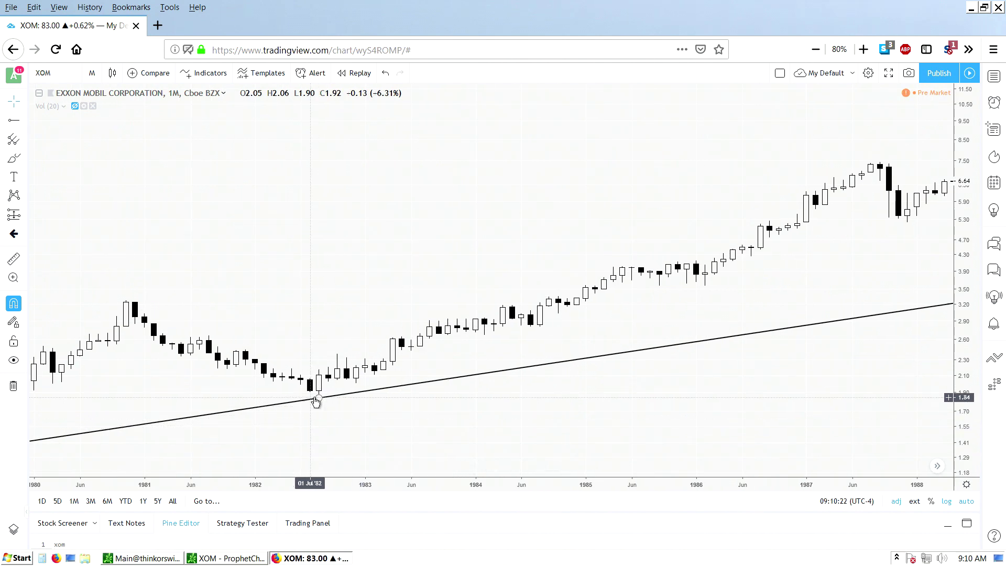
scroll(274, 419, "up", 3)
left_click_drag(189, 418, 550, 419)
scroll(550, 419, "down", 5)
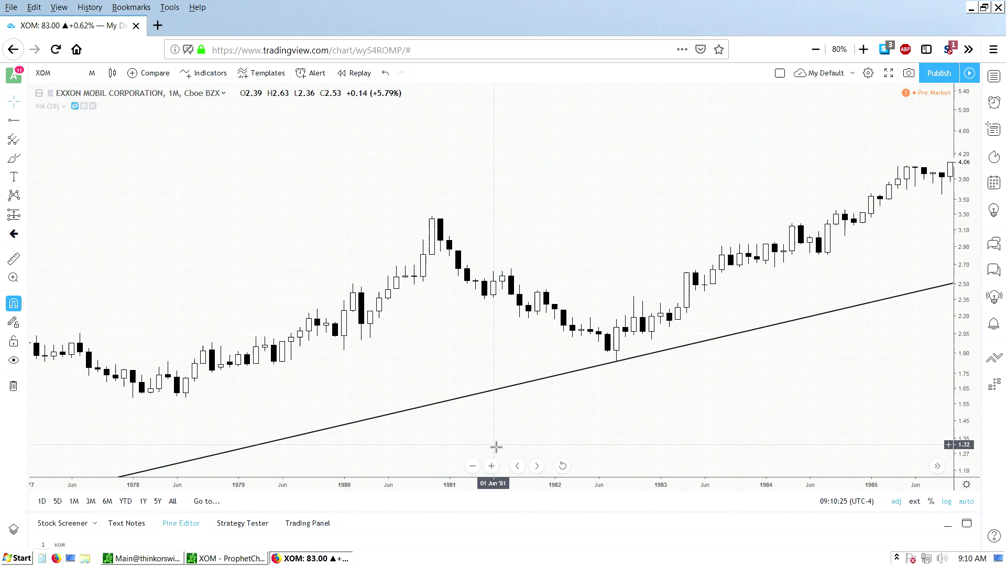
scroll(570, 445, "down", 4)
left_click_drag(734, 426, 397, 364)
scroll(359, 388, "down", 3)
scroll(397, 363, "down", 2)
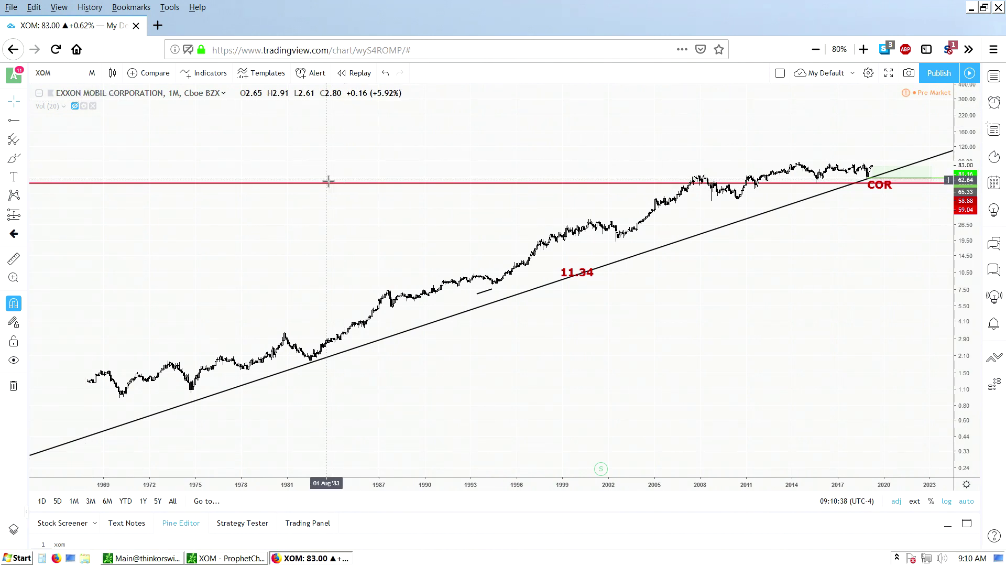
scroll(696, 250, "down", 2)
left_click_drag(758, 367, 692, 359)
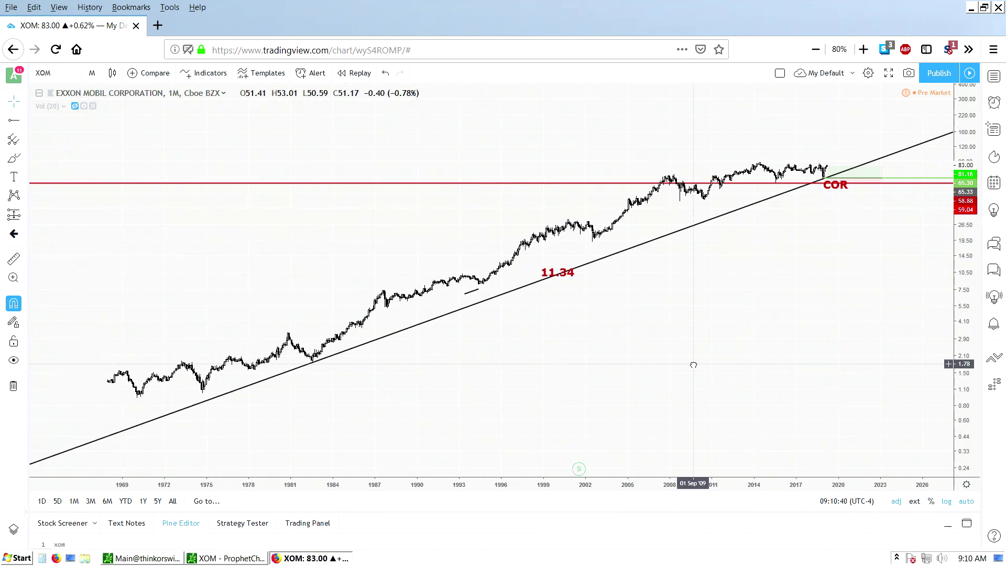
Glance at the ProphetCharts XOM channel chart, then return to TradingView's daily XOM chart at the COR low
left_click(227, 560)
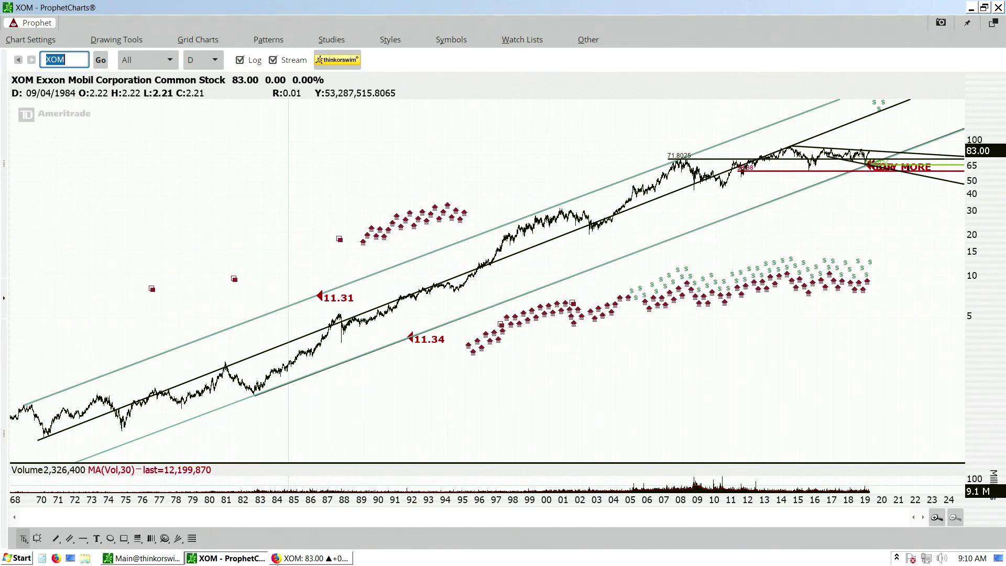
left_click(319, 560)
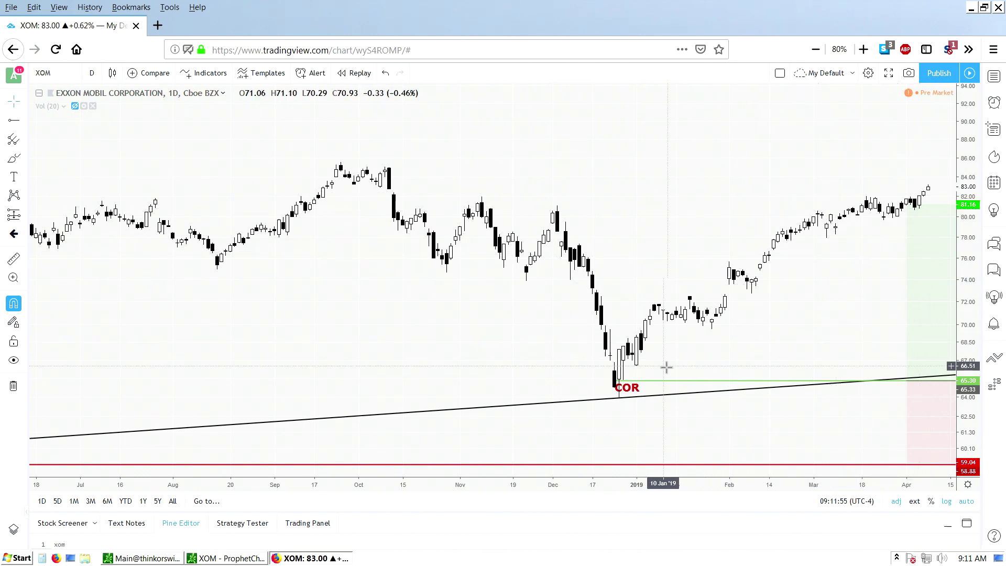
Pan the daily XOM chart back to the early-1980s trendline touch
scroll(825, 309, "down", 2)
scroll(826, 315, "down", 8)
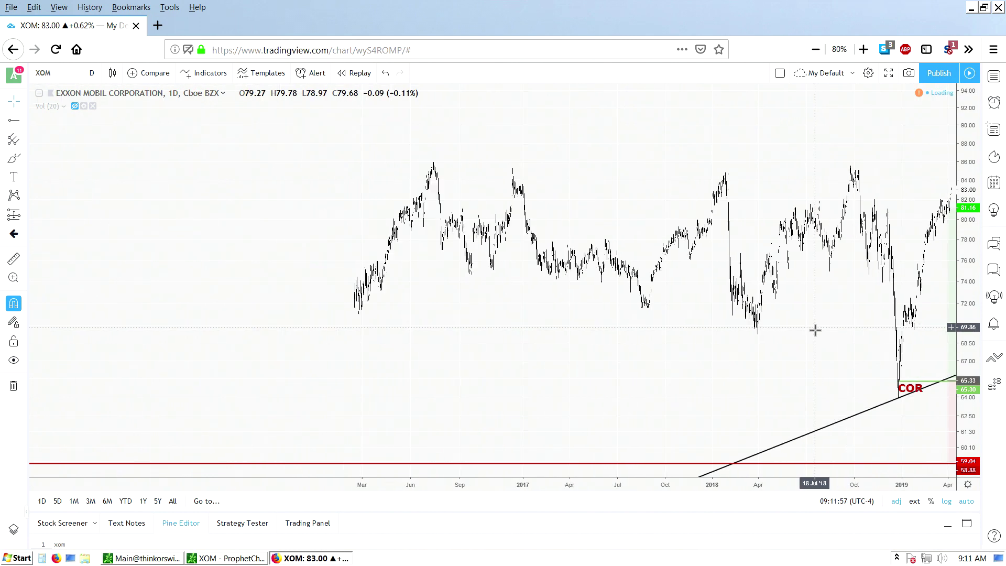
scroll(801, 339, "down", 5)
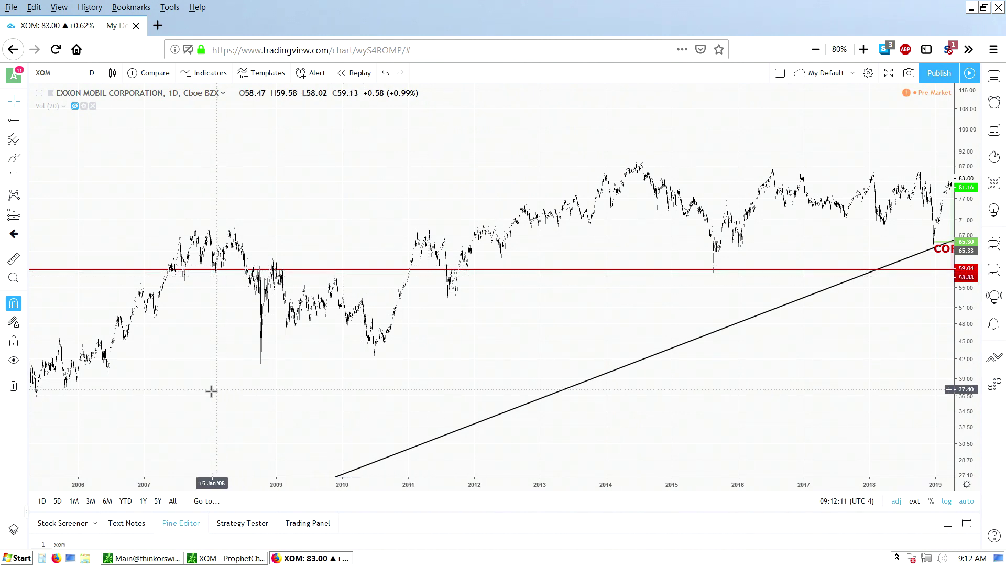
scroll(235, 380, "down", 5)
scroll(204, 364, "up", 5)
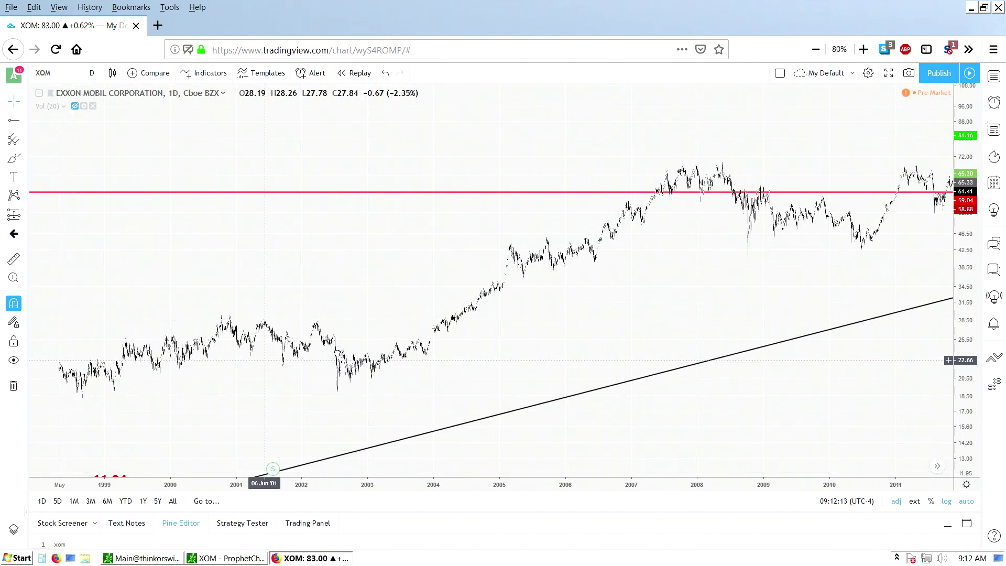
left_click_drag(204, 364, 669, 324)
left_click_drag(202, 348, 427, 340)
left_click_drag(157, 334, 433, 339)
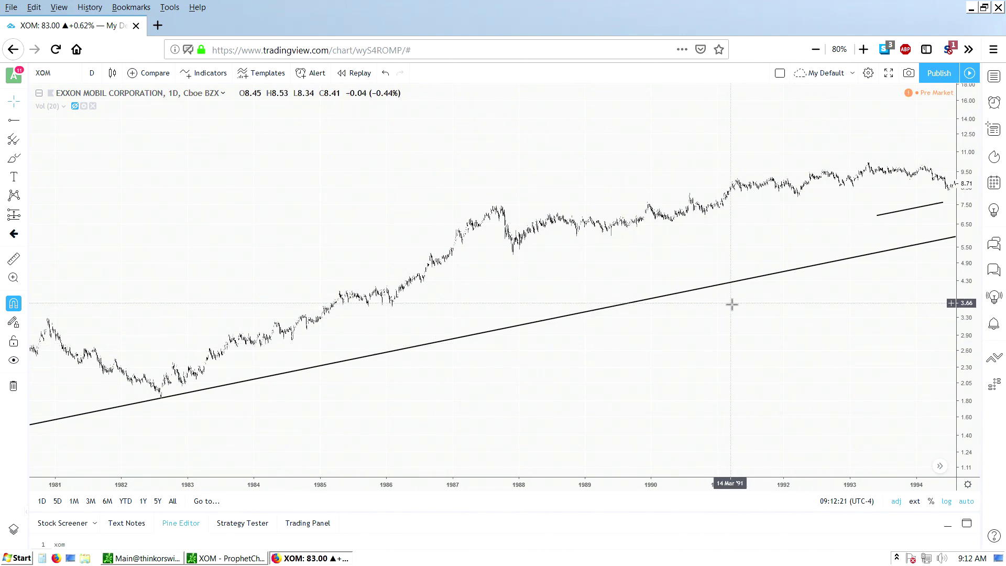
Move forward through 1987–2013 prices and centre the recent COR label
left_click_drag(826, 344, 393, 356)
left_click_drag(839, 370, 278, 367)
left_click_drag(803, 378, 370, 370)
left_click_drag(777, 372, 507, 359)
left_click_drag(753, 356, 679, 356)
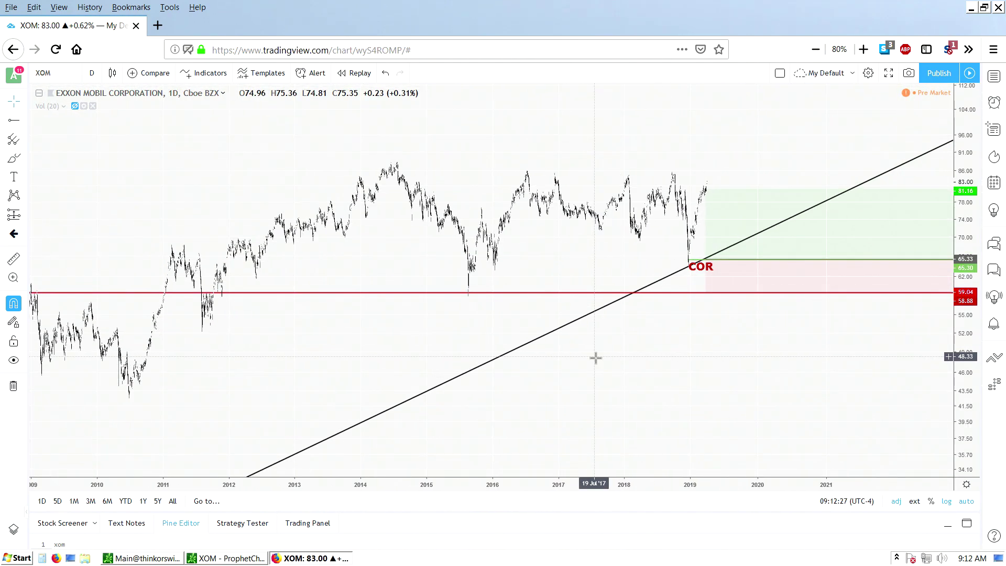
Pan the daily chart back to the early 2000s and bring up the chart interval list
left_click_drag(619, 373, 777, 372)
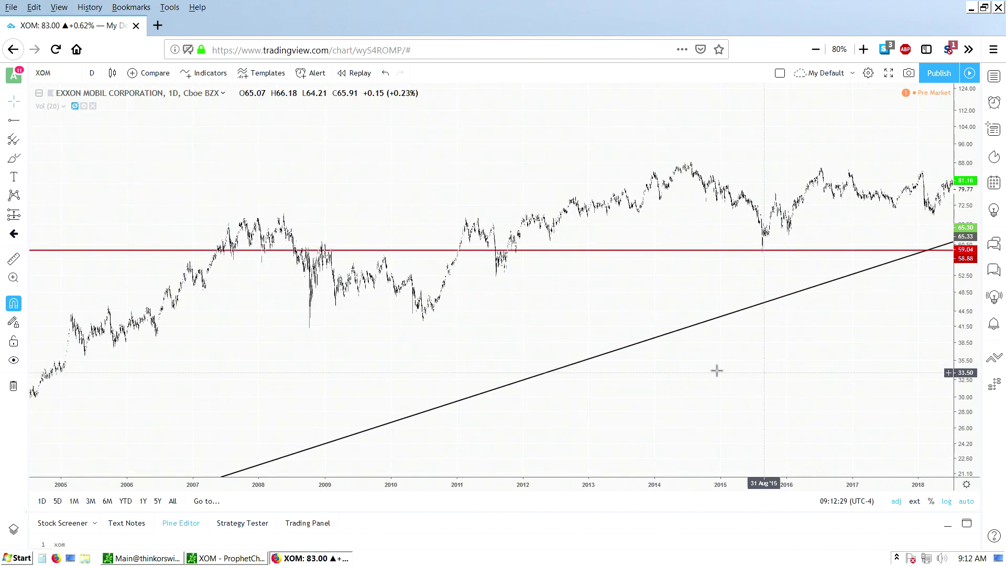
left_click_drag(592, 426, 839, 384)
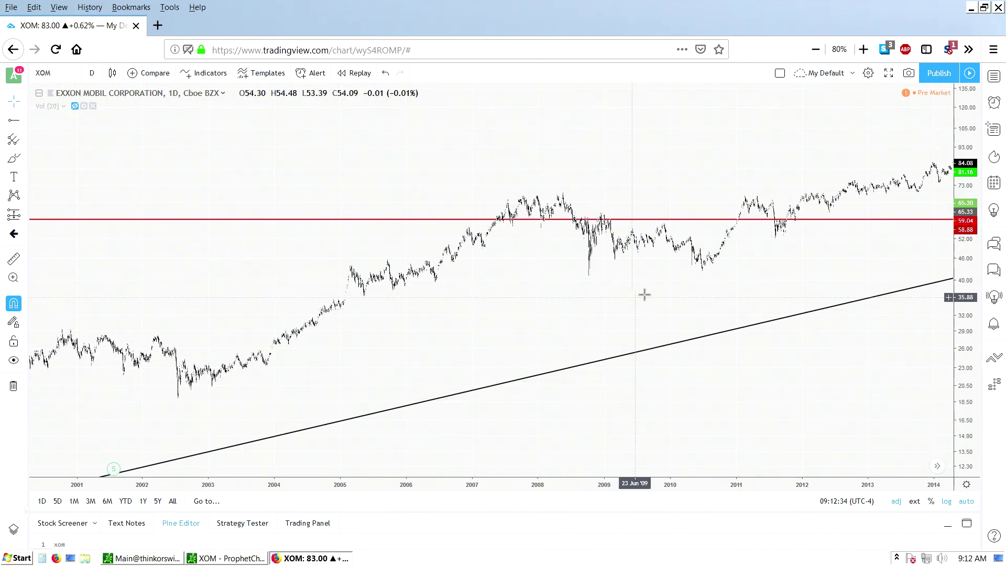
left_click(94, 75)
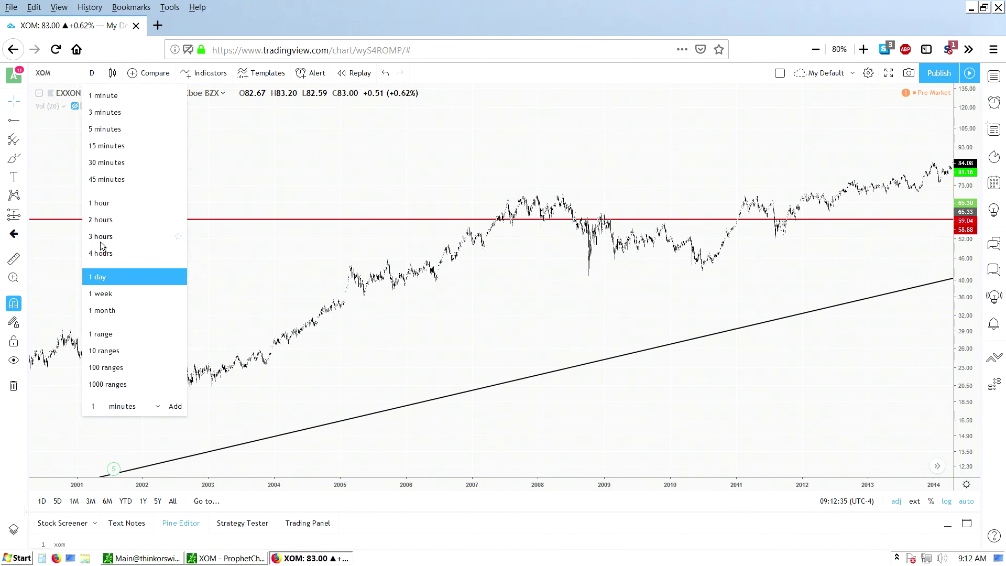
Switch XOM to 1-month bars, zoom out, and extend the time axis to show future dates
left_click(113, 316)
scroll(577, 362, "up", 10)
scroll(849, 353, "down", 3)
scroll(678, 343, "down", 4)
left_click_drag(643, 380, 593, 381)
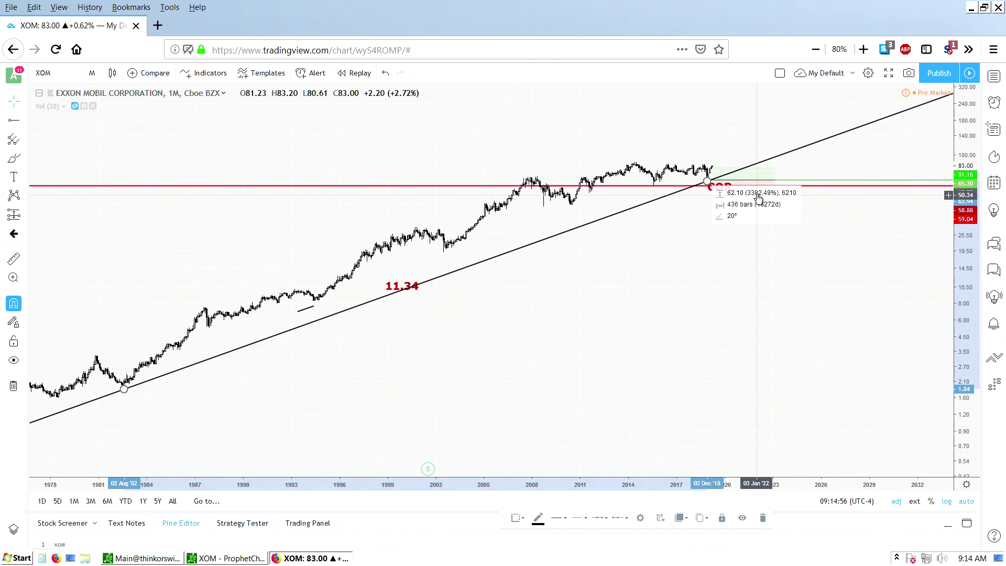
Deselect the long trendline and bring up the short measuring line's settings dialog
scroll(723, 262, "down", 3)
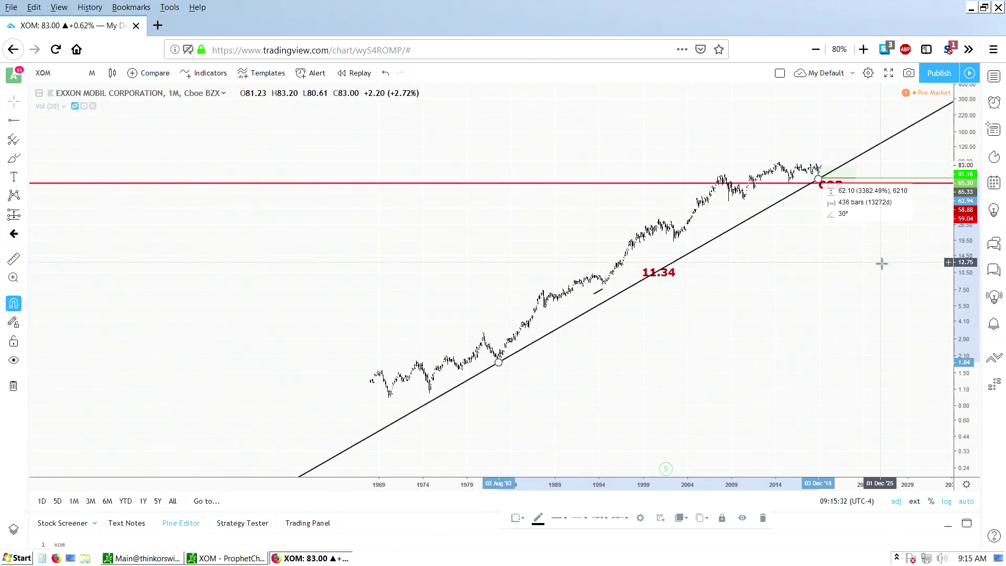
left_click(878, 263)
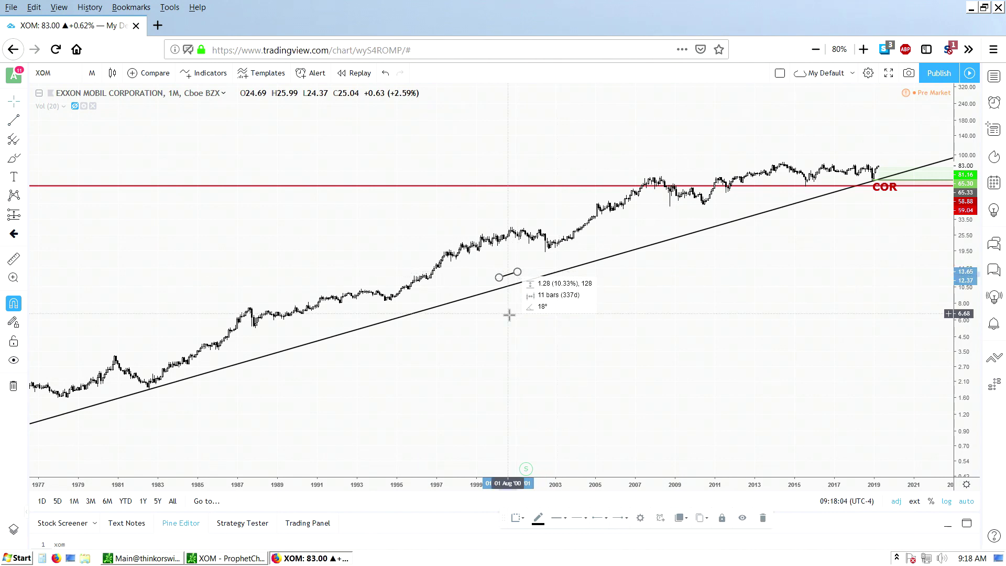
scroll(509, 314, "up", 2)
scroll(377, 328, "up", 2)
double_click(534, 330)
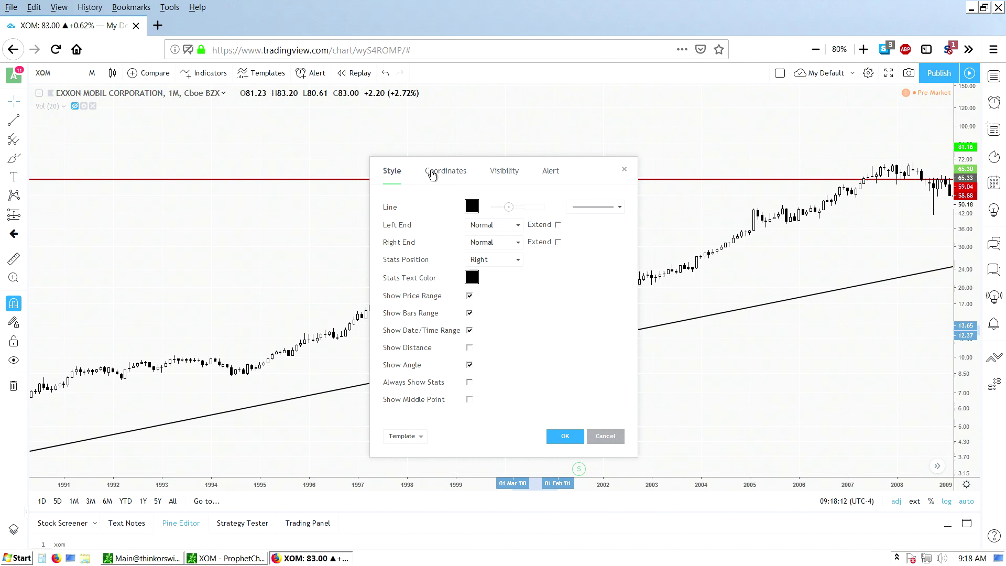
Set the short line's coordinates to bar 0 and bar 12, spanning May 1994 to May 1995
left_click(440, 171)
left_click(510, 208)
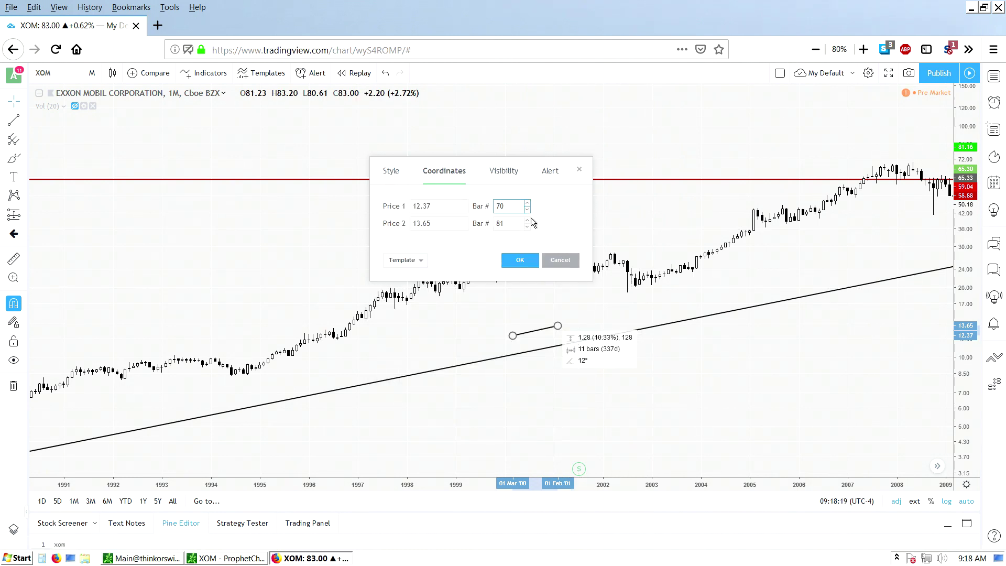
key("BackSpace")
key("BackSpace")
type("0")
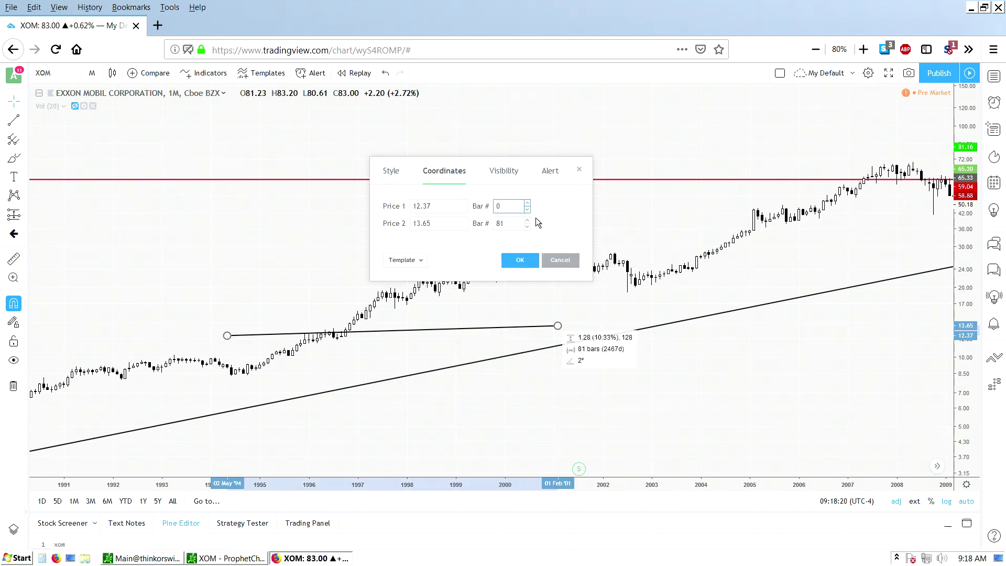
left_click_drag(535, 217, 558, 306)
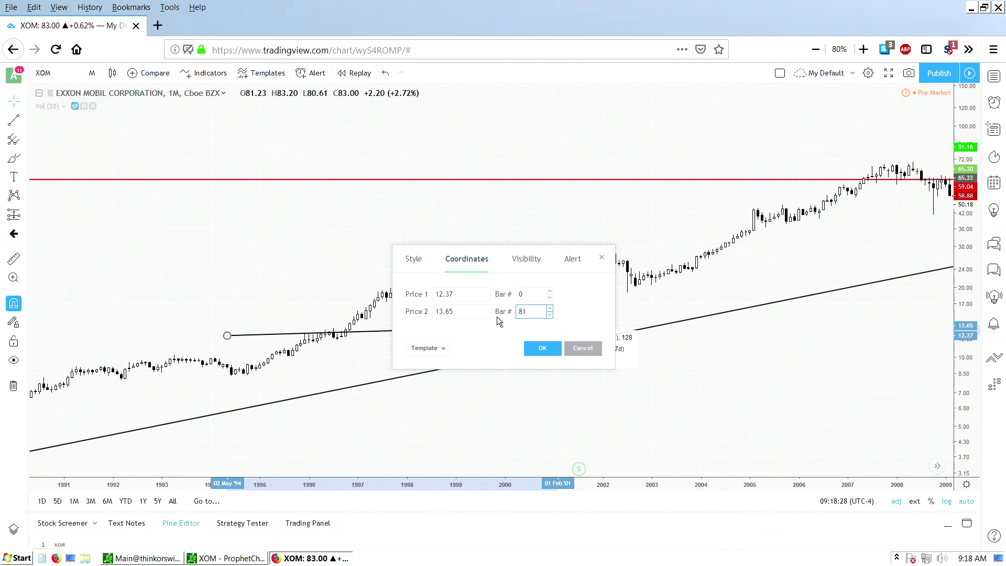
key("BackSpace")
key("BackSpace")
type("12")
left_click(540, 348)
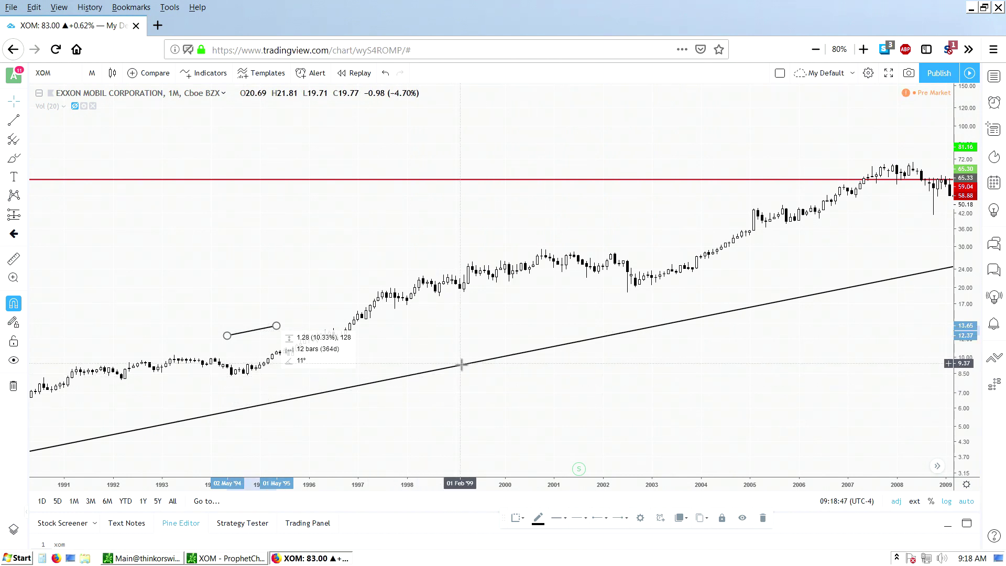
Lay the 12-bar segment along the long trendline near 2002, where it measures about 22°
left_click_drag(252, 336, 632, 322)
scroll(566, 365, "down", 4)
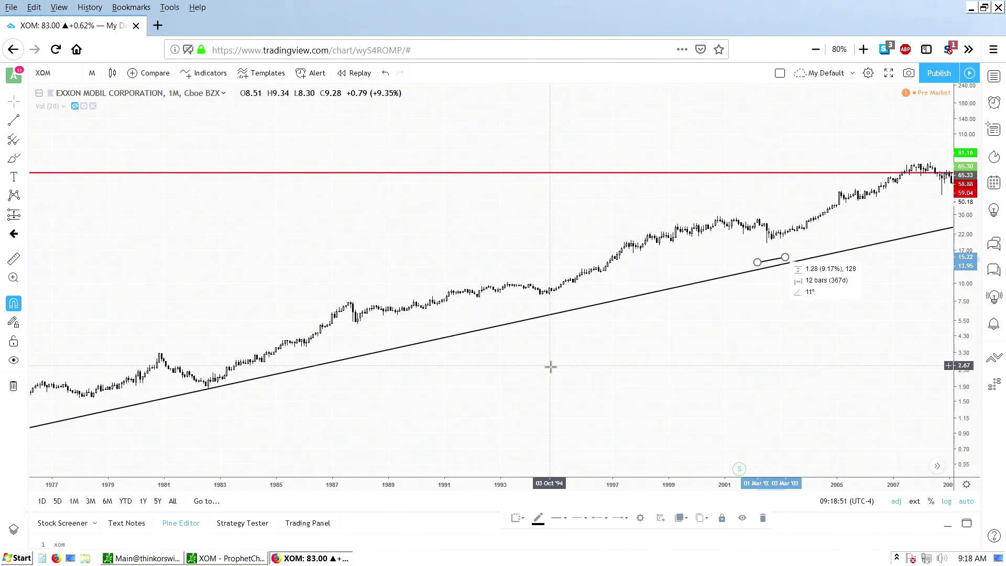
left_click_drag(738, 371, 251, 366)
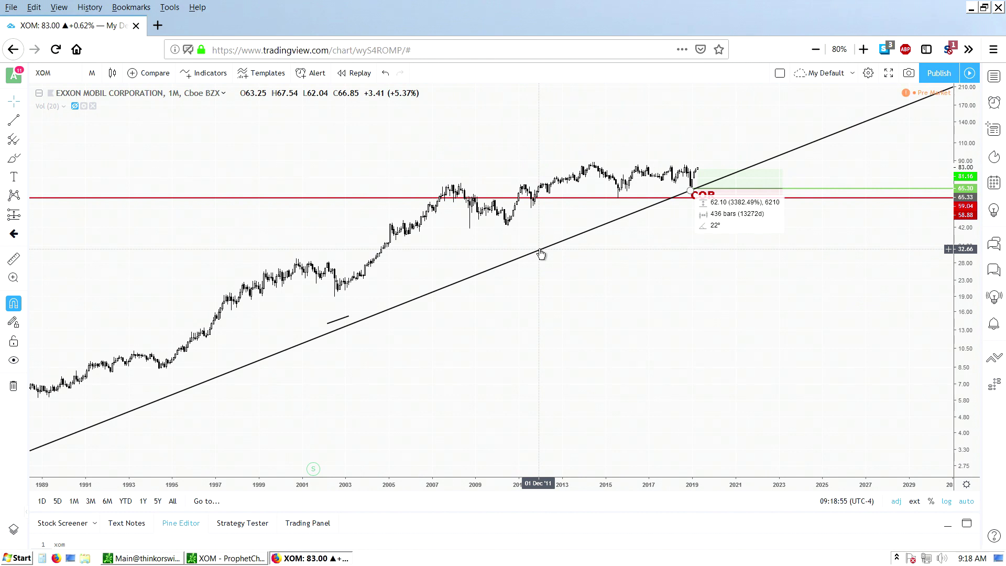
mouse_move(335, 324)
left_mouse_down()
mouse_move(344, 343)
mouse_move(341, 332)
left_mouse_up()
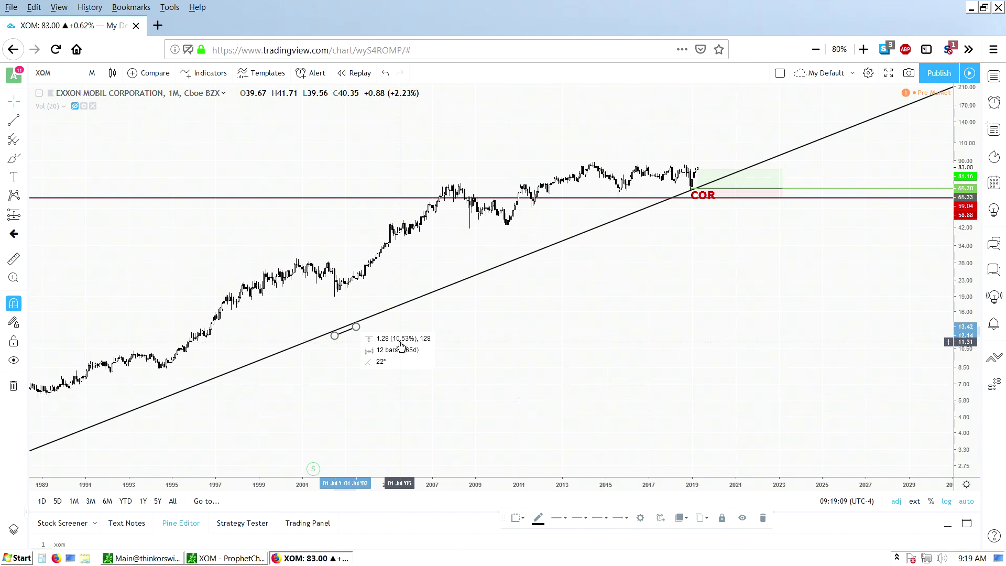
Deselect the segment, check the ProphetCharts XOM chart, and return to TradingView
left_click(492, 318)
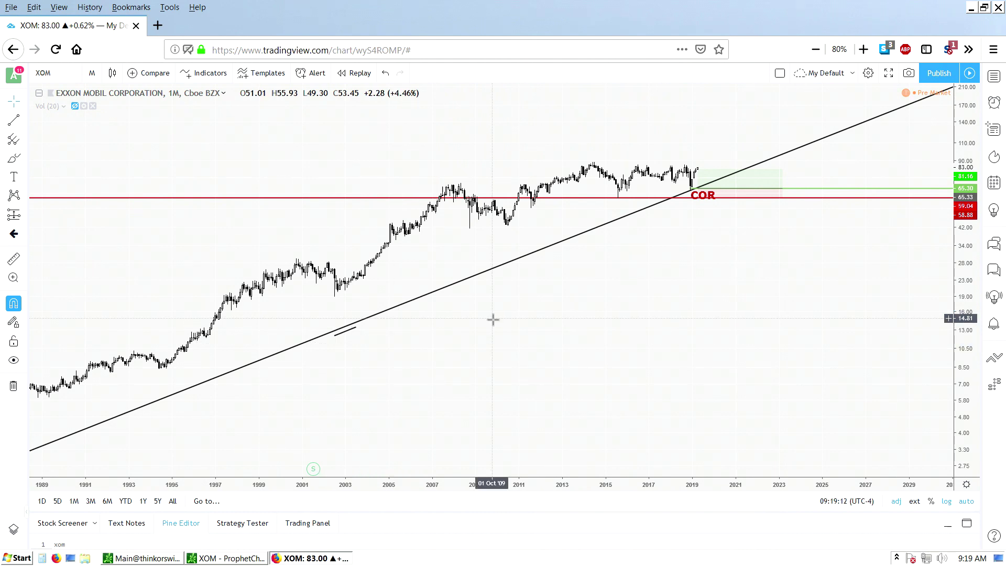
scroll(772, 282, "down", 5)
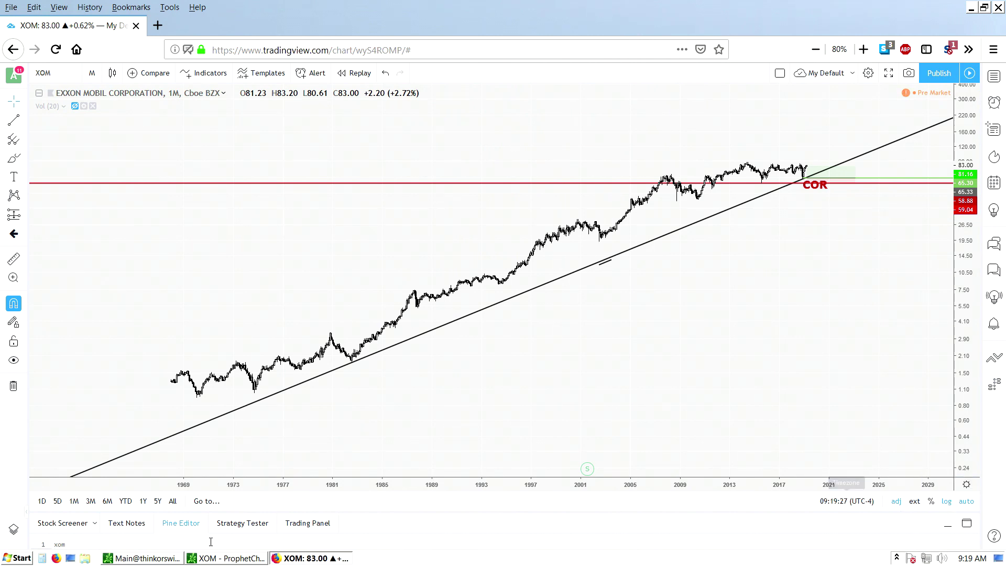
left_click(225, 558)
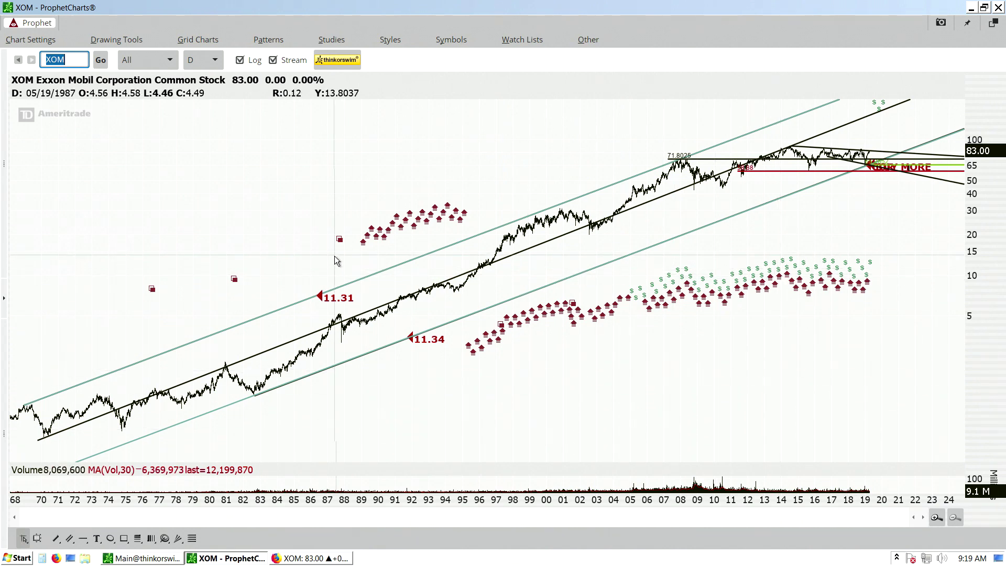
left_click(312, 558)
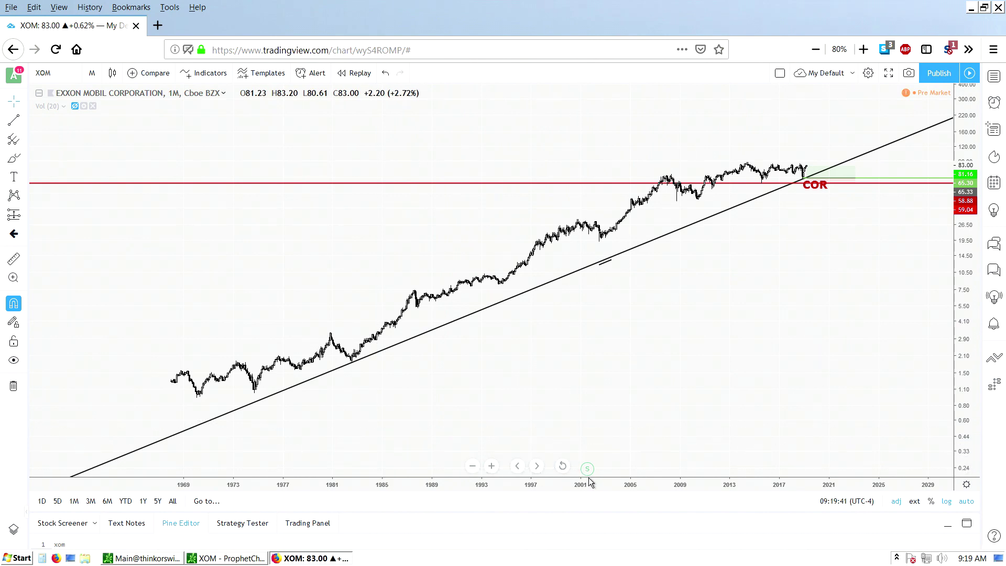
left_click(229, 558)
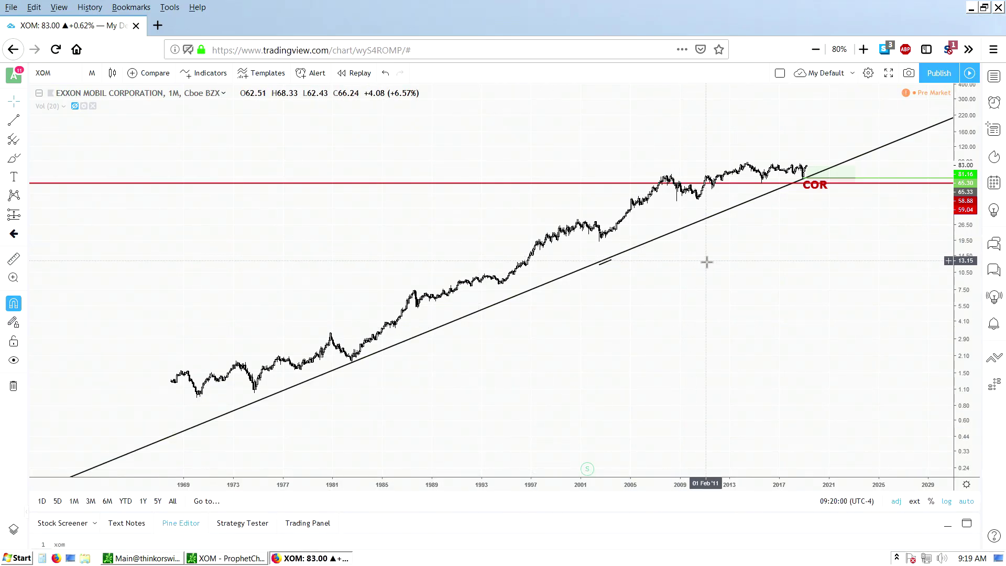
scroll(638, 298, "up", 5)
scroll(411, 344, "up", 4)
scroll(672, 328, "up", 5)
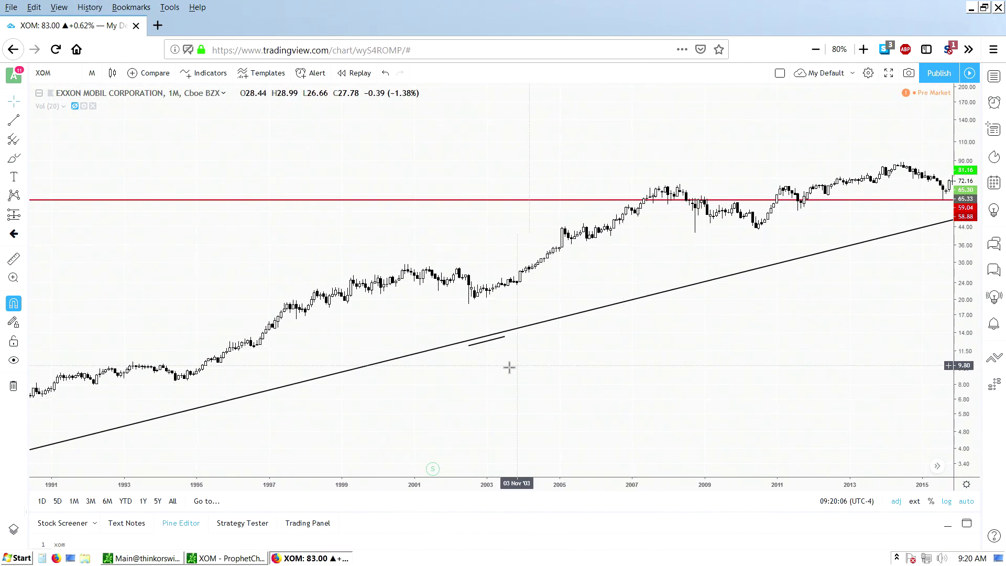
left_click(482, 344)
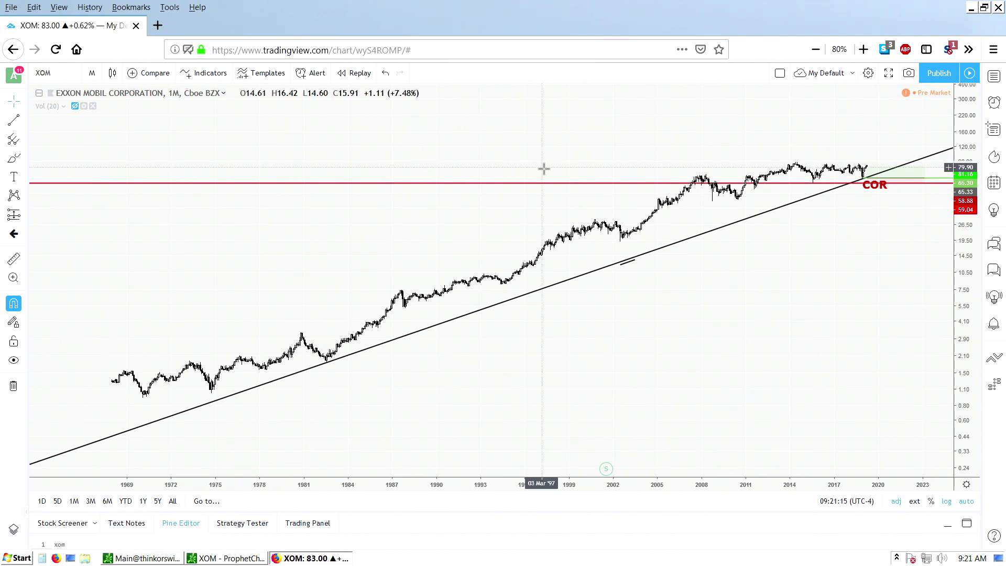
left_click(220, 558)
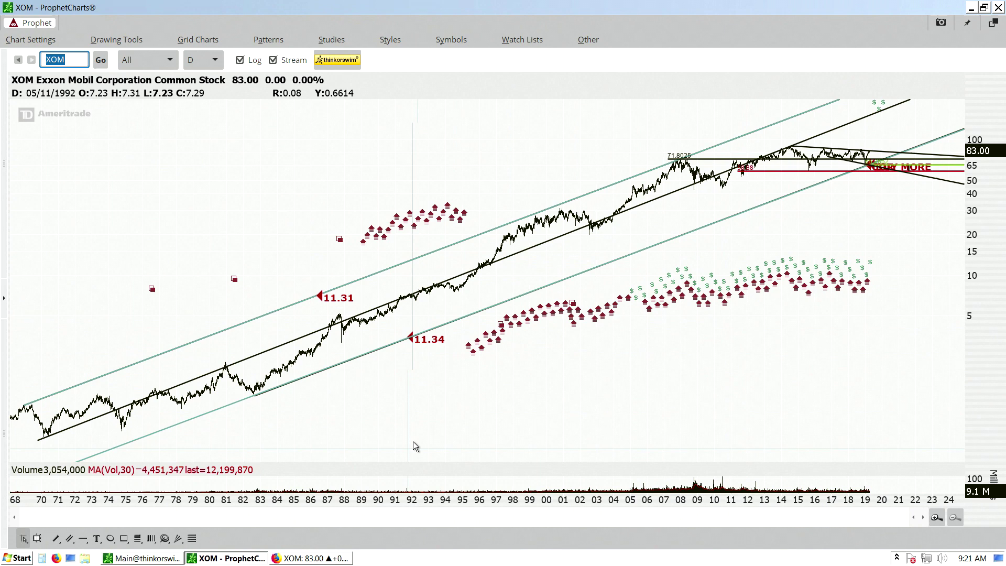
left_click(322, 557)
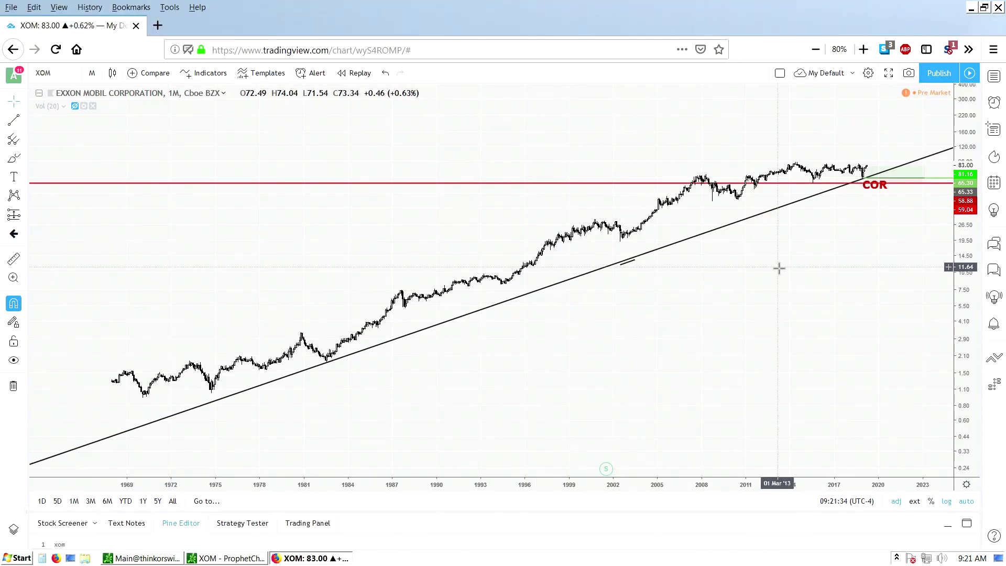
left_click_drag(851, 262, 846, 291)
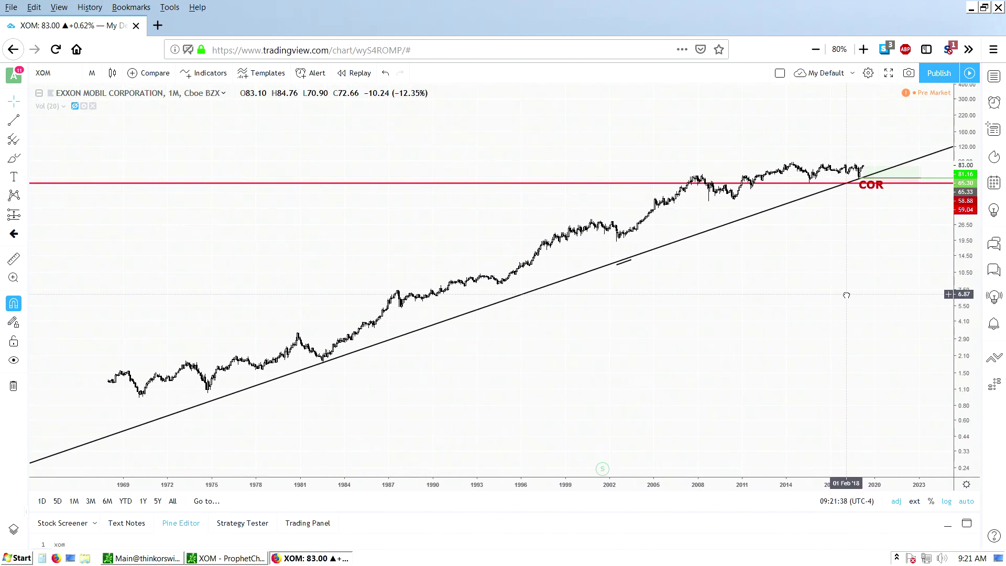